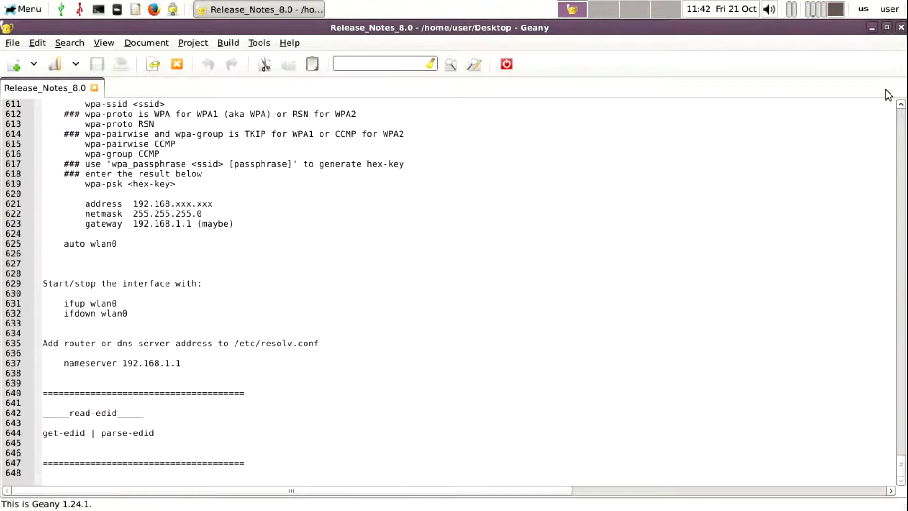
Step: Open the home folder and browse the File System, user, doc and Browse Network locations
{"action": "left_click", "coordinate": [401, 141]}
{"action": "double_click", "coordinate": [41, 54]}
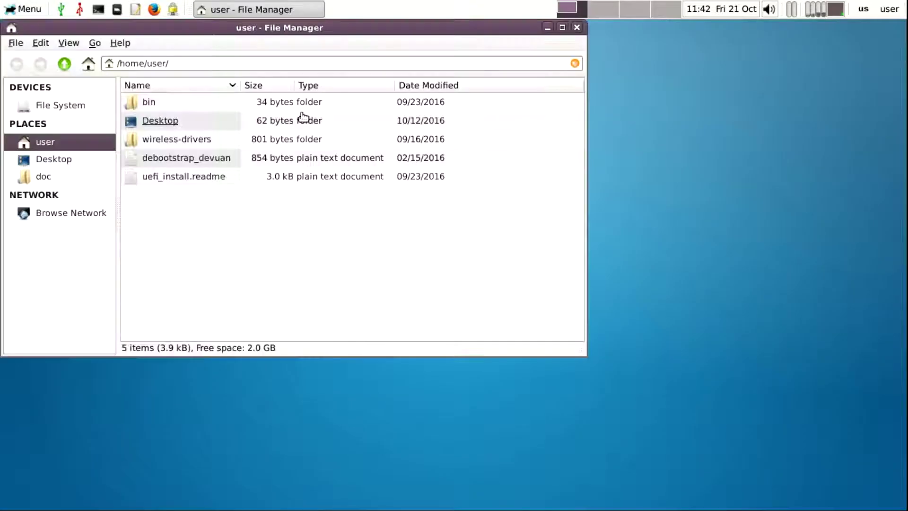
{"action": "left_click", "coordinate": [44, 106]}
{"action": "left_click", "coordinate": [50, 142]}
{"action": "left_click", "coordinate": [57, 175]}
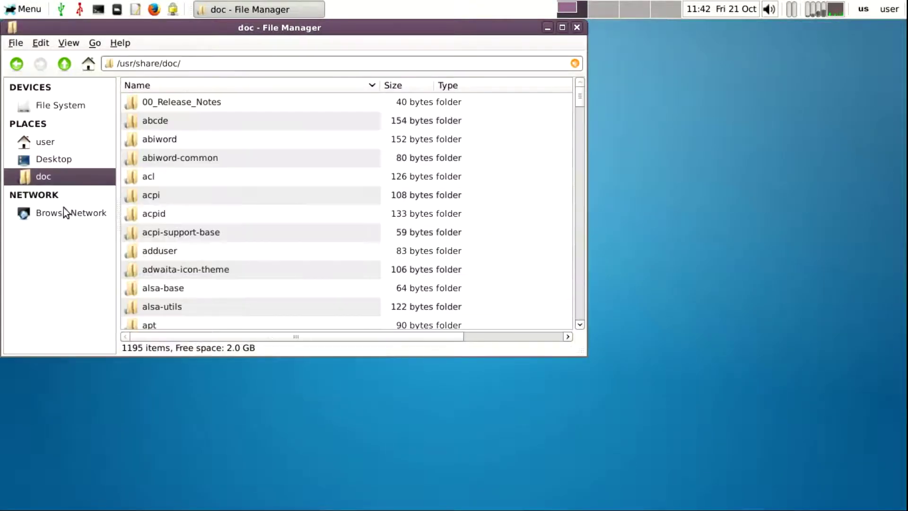
{"action": "left_click", "coordinate": [65, 211]}
{"action": "left_click", "coordinate": [342, 229]}
Step: Return to the home folder and try the Back, parent-folder and Home navigation
{"action": "left_click", "coordinate": [46, 142]}
{"action": "left_click", "coordinate": [17, 64]}
{"action": "left_click", "coordinate": [47, 62]}
{"action": "left_click", "coordinate": [63, 63]}
{"action": "left_click", "coordinate": [88, 63]}
Step: Examine the file manager's help, navigation, view and file-creation commands and close its window
{"action": "left_click", "coordinate": [130, 45]}
{"action": "left_click", "coordinate": [135, 68]}
{"action": "key", "text": "Escape"}
{"action": "left_click", "coordinate": [92, 43]}
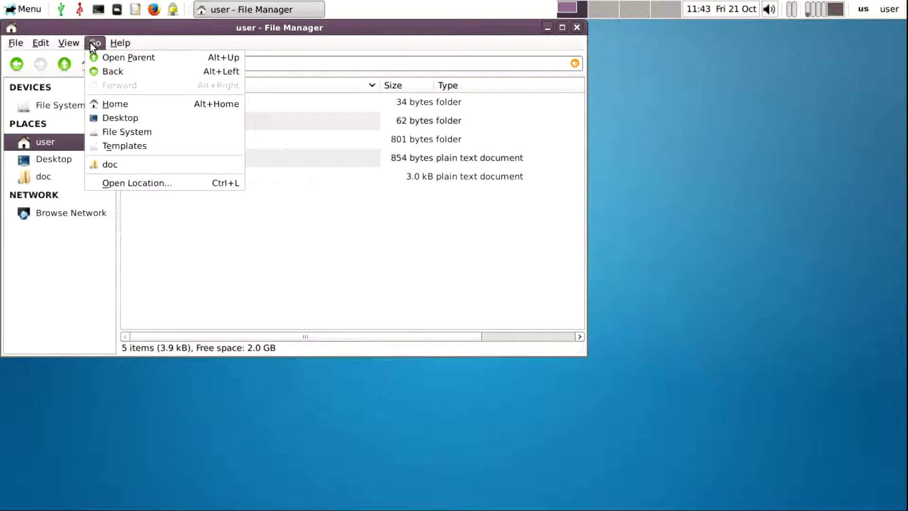
{"action": "mouse_move", "coordinate": [69, 42]}
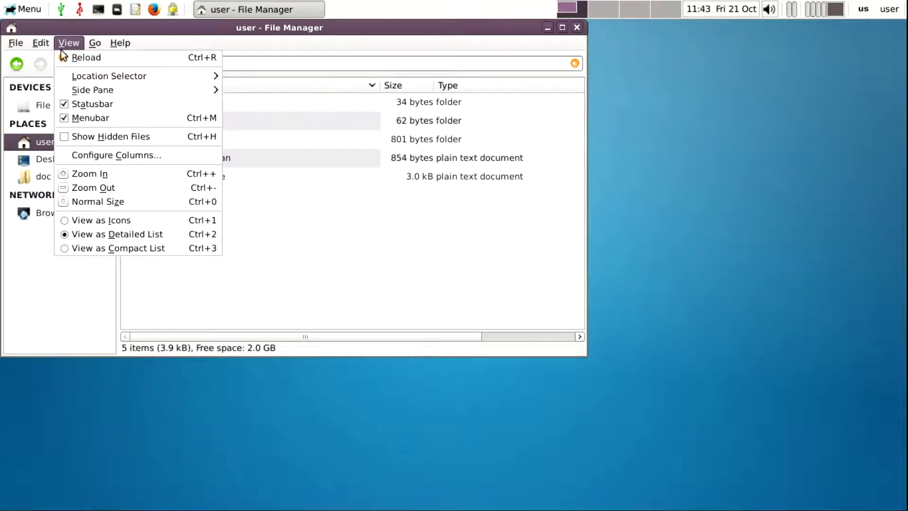
{"action": "mouse_move", "coordinate": [16, 43]}
{"action": "mouse_move", "coordinate": [38, 104]}
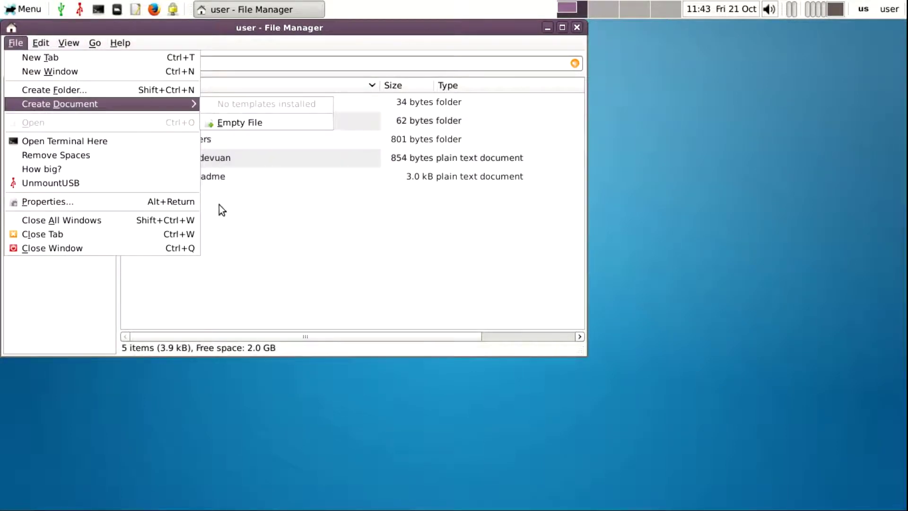
{"action": "left_click", "coordinate": [150, 243]}
{"action": "right_click", "coordinate": [328, 177]}
{"action": "left_click", "coordinate": [345, 183]}
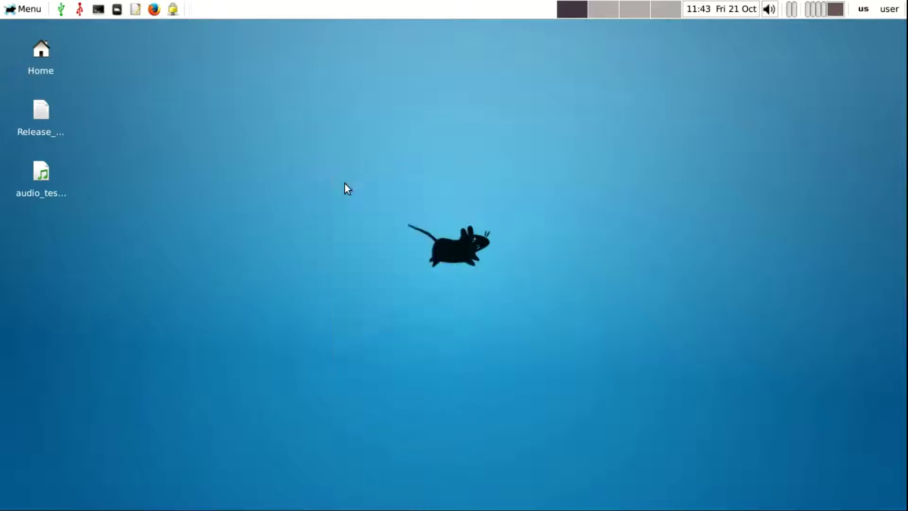
{"action": "left_click", "coordinate": [579, 29]}
Step: Create a desktop launcher for Firefox ESR and start it, marking the launcher executable
{"action": "right_click", "coordinate": [490, 130]}
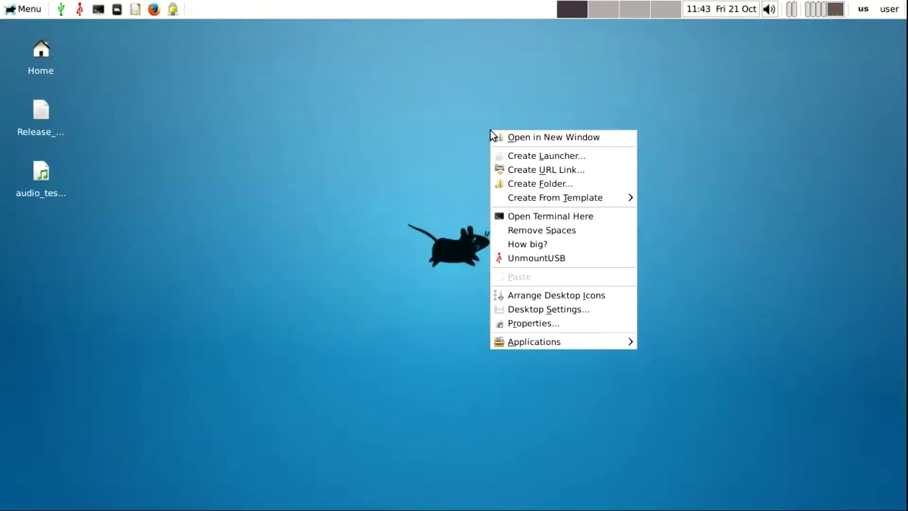
{"action": "left_click", "coordinate": [511, 155]}
{"action": "type", "text": "fire"}
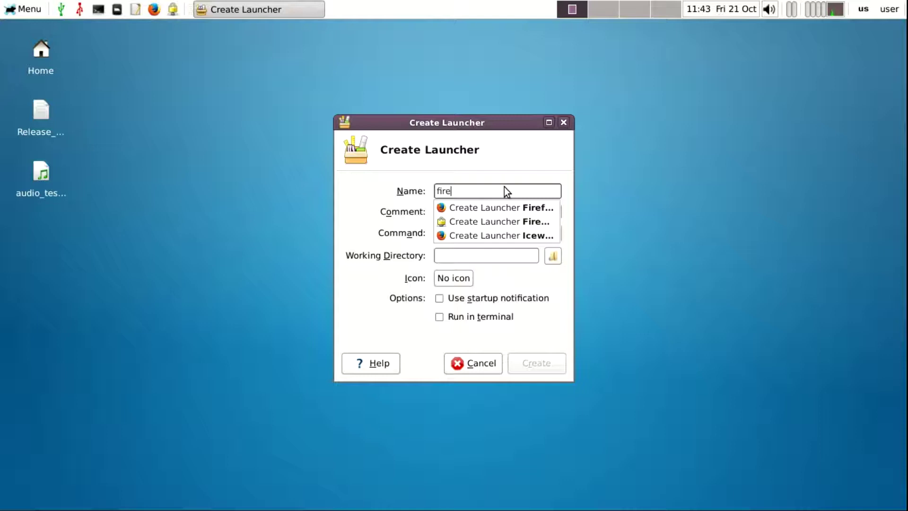
{"action": "left_click", "coordinate": [509, 203]}
{"action": "left_click", "coordinate": [530, 372]}
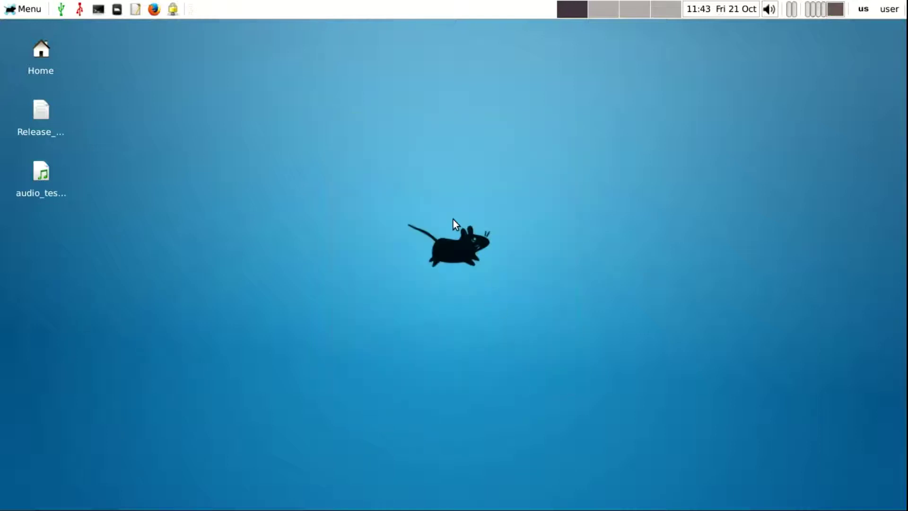
{"action": "double_click", "coordinate": [48, 232]}
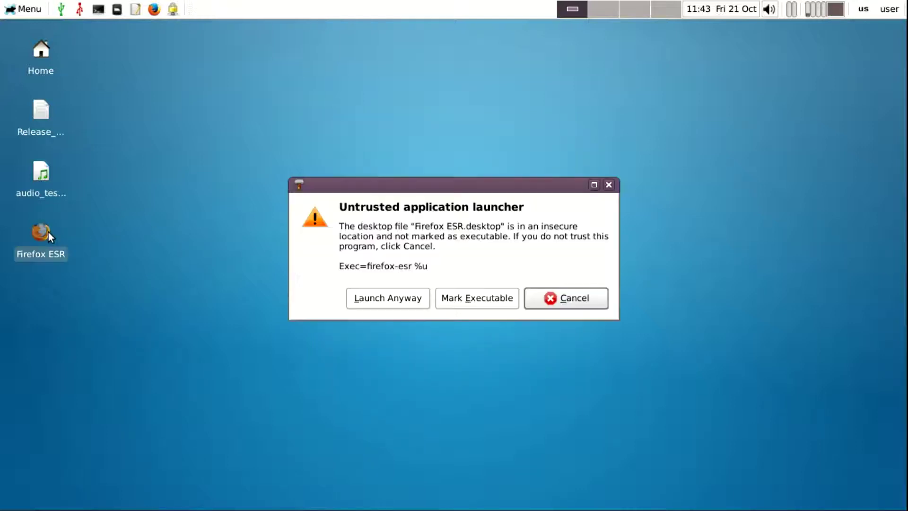
{"action": "left_click", "coordinate": [473, 291]}
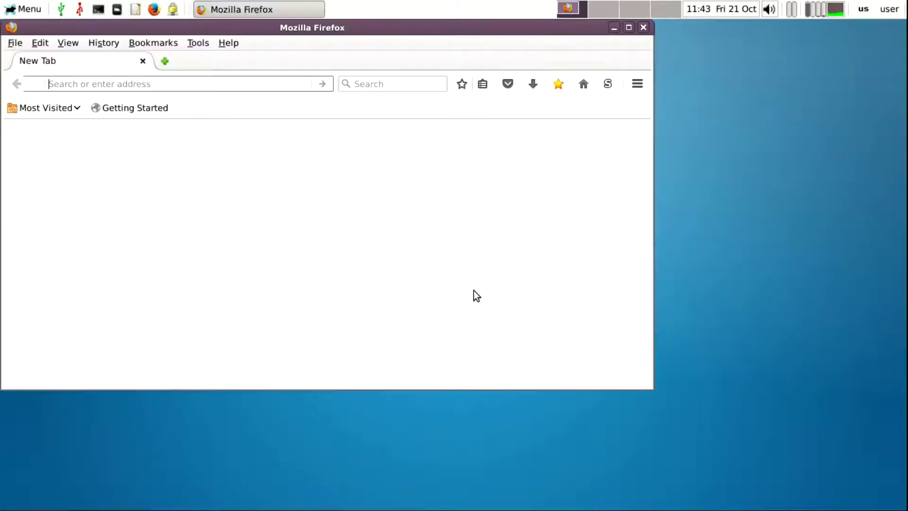
Step: Open the About Firefox information and close the browser
{"action": "left_click", "coordinate": [638, 85]}
{"action": "left_click", "coordinate": [600, 422]}
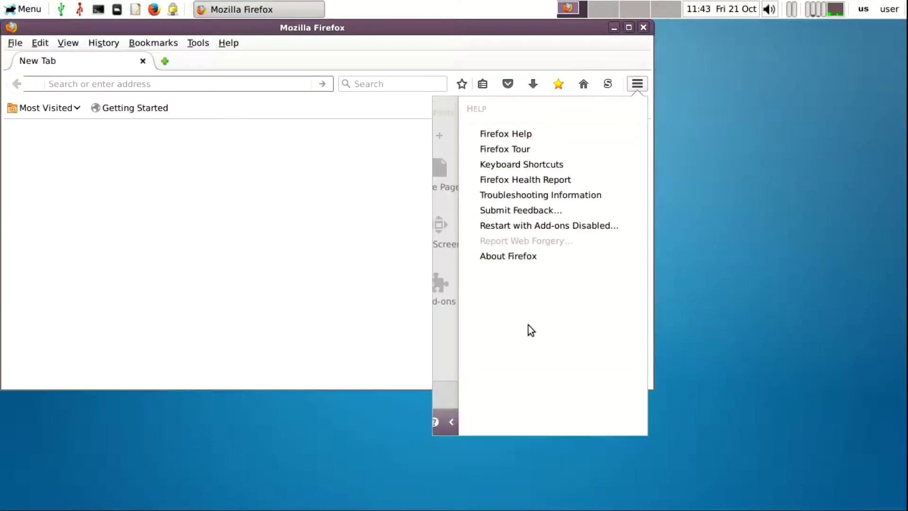
{"action": "left_click", "coordinate": [506, 255]}
{"action": "left_click", "coordinate": [628, 28]}
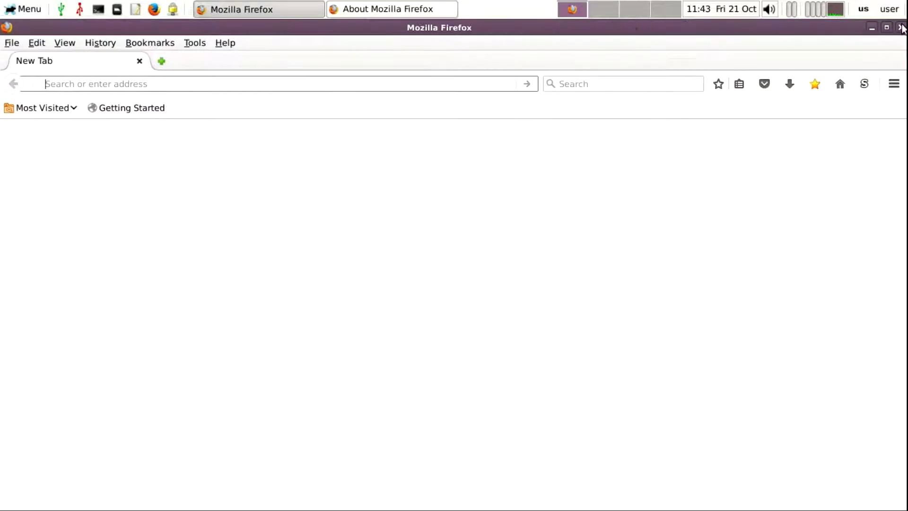
{"action": "left_click", "coordinate": [899, 28]}
{"action": "left_click", "coordinate": [529, 106]}
{"action": "right_click", "coordinate": [529, 106]}
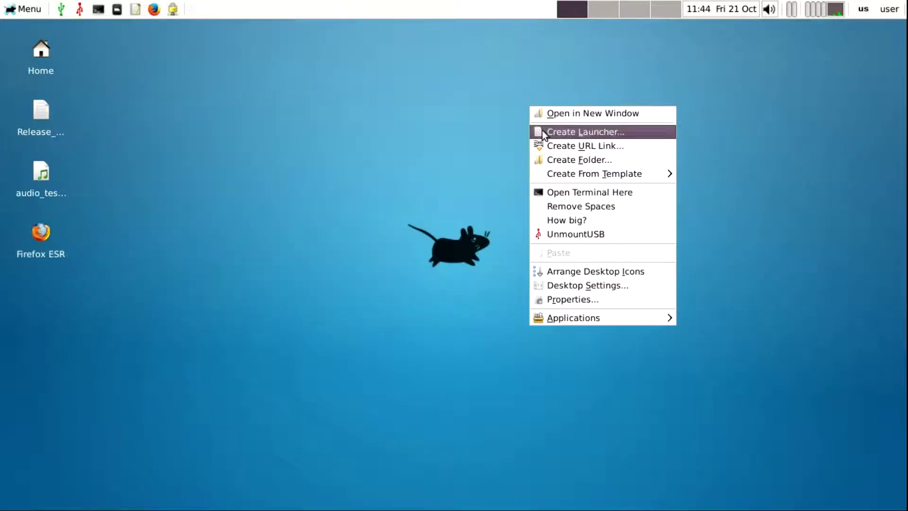
{"action": "left_click", "coordinate": [549, 147]}
{"action": "left_click", "coordinate": [543, 210]}
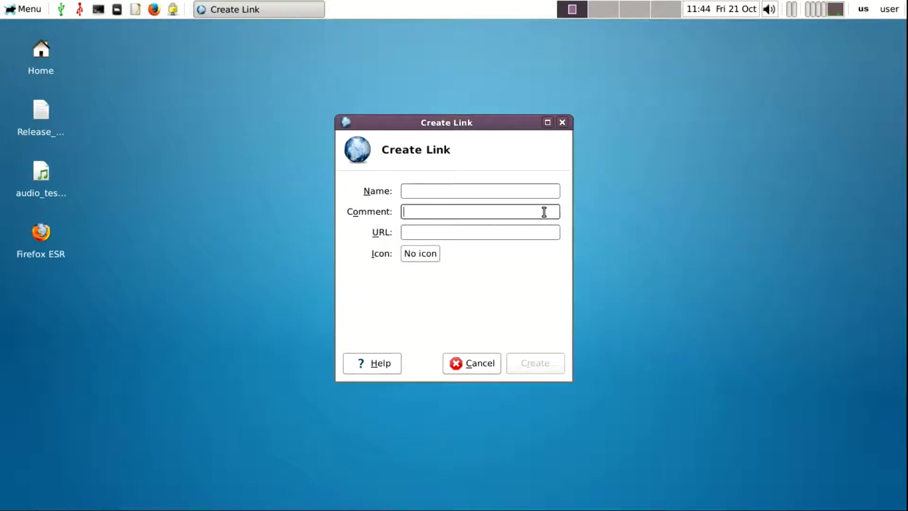
{"action": "left_click", "coordinate": [541, 231]}
{"action": "type", "text": "www.youtube.com"}
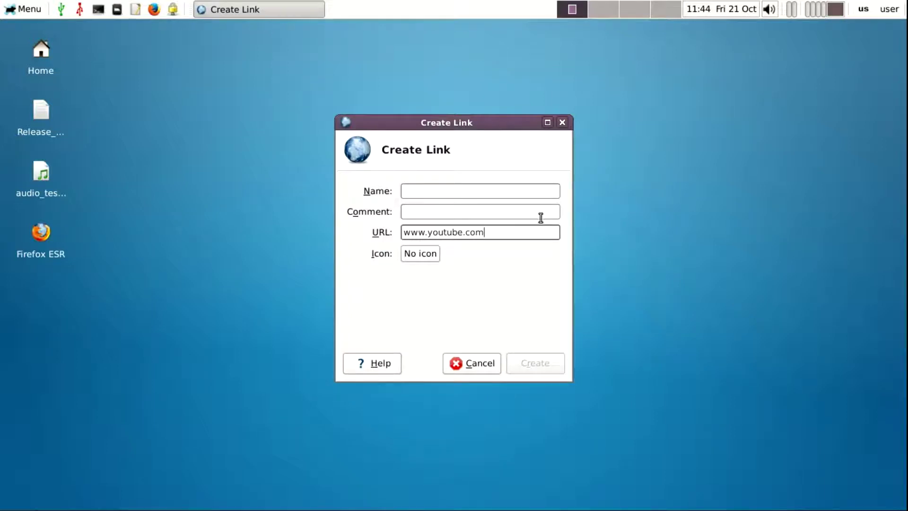
{"action": "left_click", "coordinate": [526, 191]}
{"action": "type", "text": "youtube"}
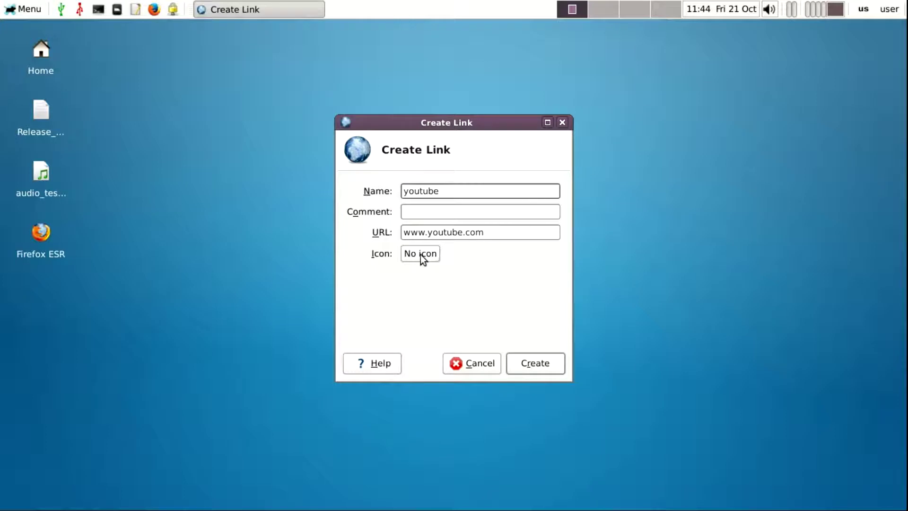
Step: Give the youtube link the Firefox icon and create it on the desktop
{"action": "left_click", "coordinate": [421, 255]}
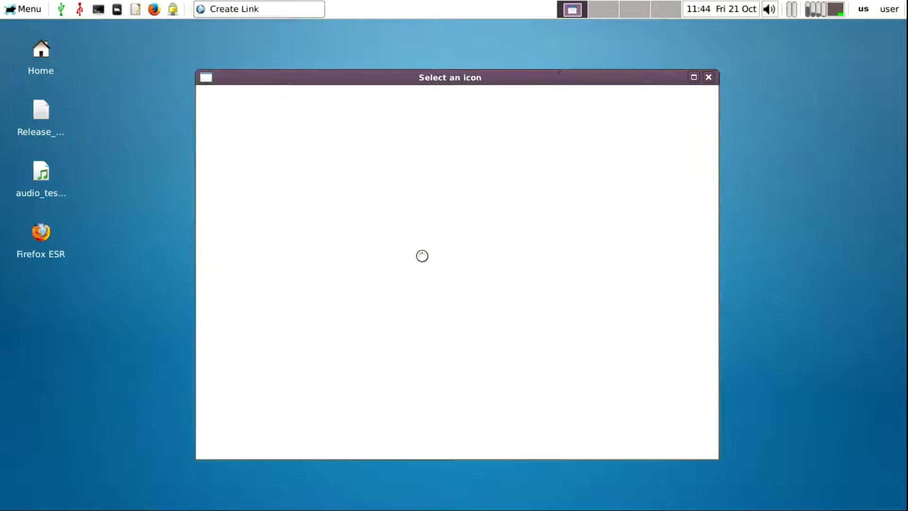
{"action": "left_click", "coordinate": [644, 362]}
{"action": "left_click", "coordinate": [675, 442]}
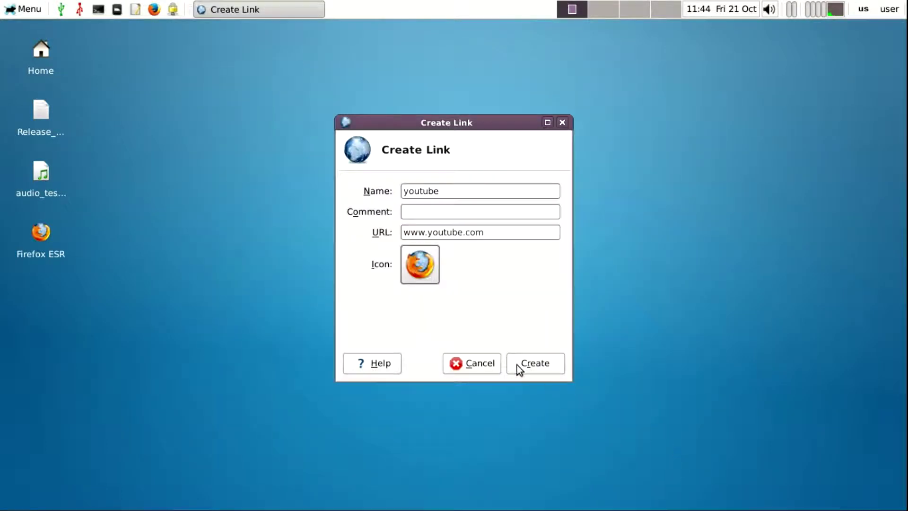
{"action": "left_click", "coordinate": [519, 367]}
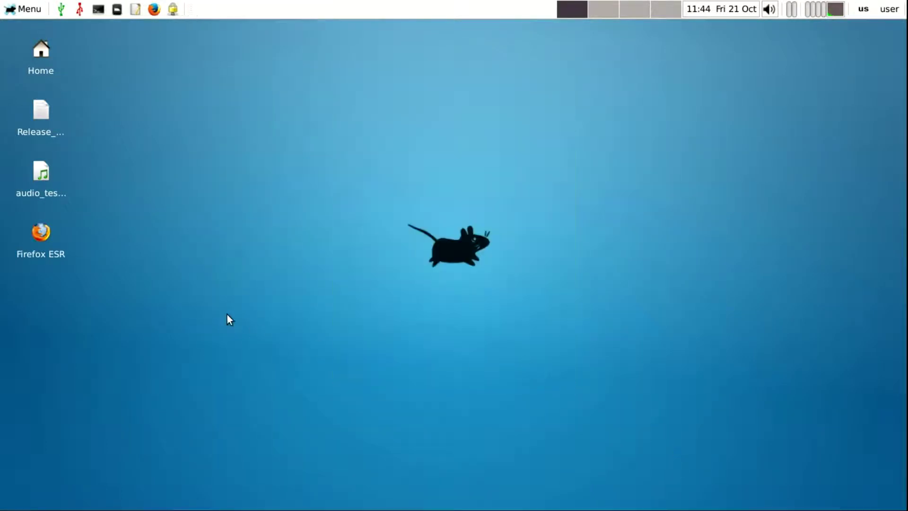
Step: Create a folder named New Folder and an empty file named New File on the desktop
{"action": "right_click", "coordinate": [285, 293]}
{"action": "left_click", "coordinate": [323, 132]}
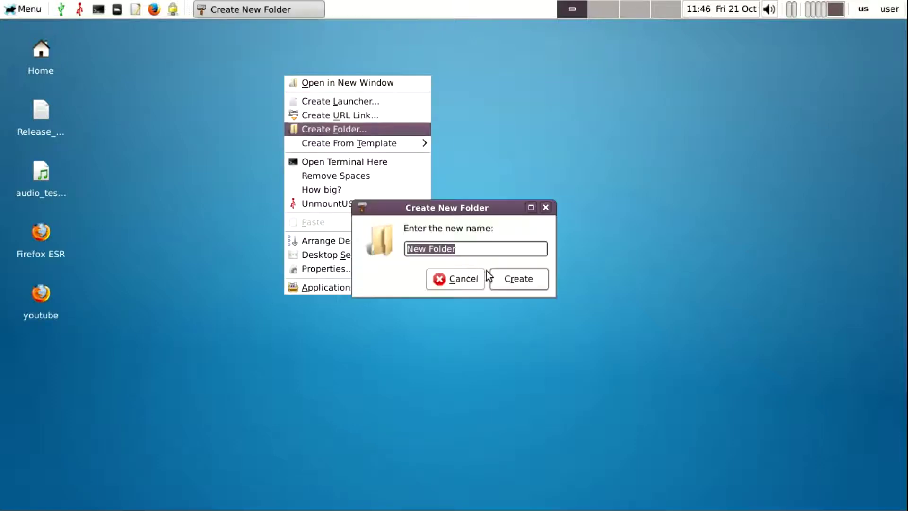
{"action": "left_click", "coordinate": [516, 278]}
{"action": "right_click", "coordinate": [406, 266]}
{"action": "mouse_move", "coordinate": [452, 334]}
{"action": "left_click", "coordinate": [582, 331]}
{"action": "left_click", "coordinate": [517, 284]}
Step: Open a terminal at the desktop folder, close it, and run Remove Spaces on the desktop
{"action": "right_click", "coordinate": [512, 285]}
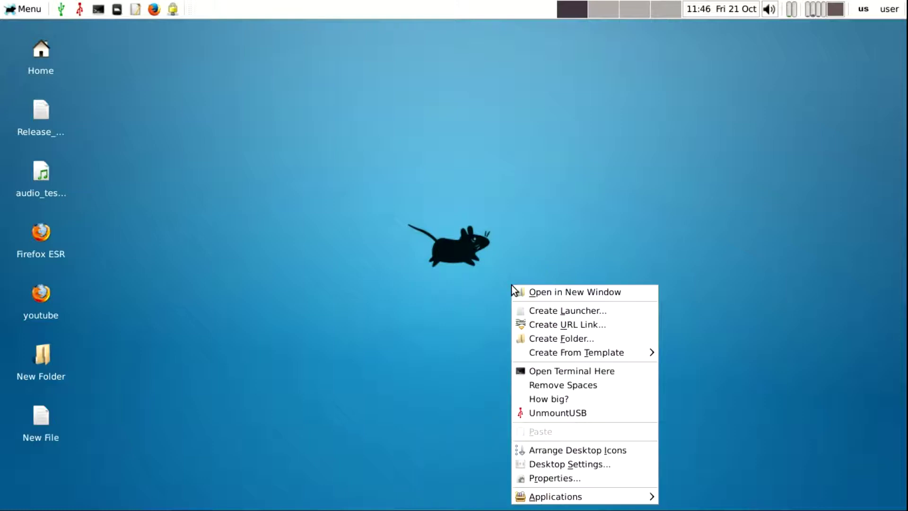
{"action": "left_click", "coordinate": [553, 372]}
{"action": "left_click", "coordinate": [538, 27]}
{"action": "right_click", "coordinate": [479, 134]}
{"action": "left_click", "coordinate": [523, 233]}
Step: Check the desktop folder's size with How big? and arrange the desktop icons
{"action": "right_click", "coordinate": [520, 229]}
{"action": "left_click", "coordinate": [567, 338]}
{"action": "left_click", "coordinate": [607, 158]}
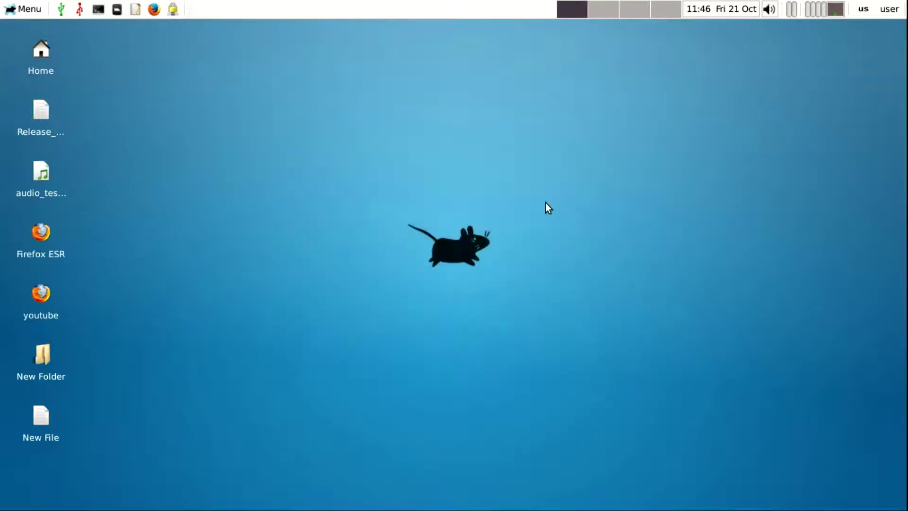
{"action": "right_click", "coordinate": [546, 203]}
{"action": "left_click", "coordinate": [606, 368]}
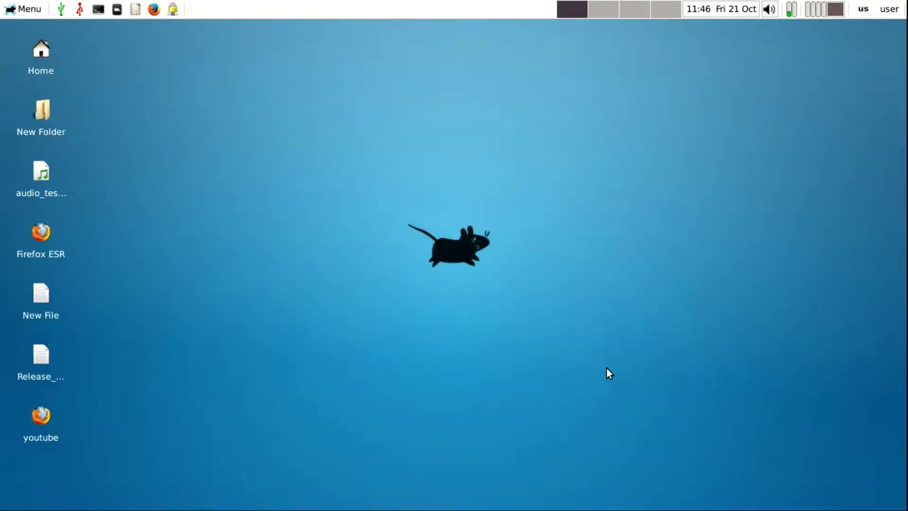
Step: Review the background, menu and icon options in Desktop Settings and close them
{"action": "right_click", "coordinate": [588, 344]}
{"action": "left_click", "coordinate": [594, 307]}
{"action": "left_click", "coordinate": [599, 58]}
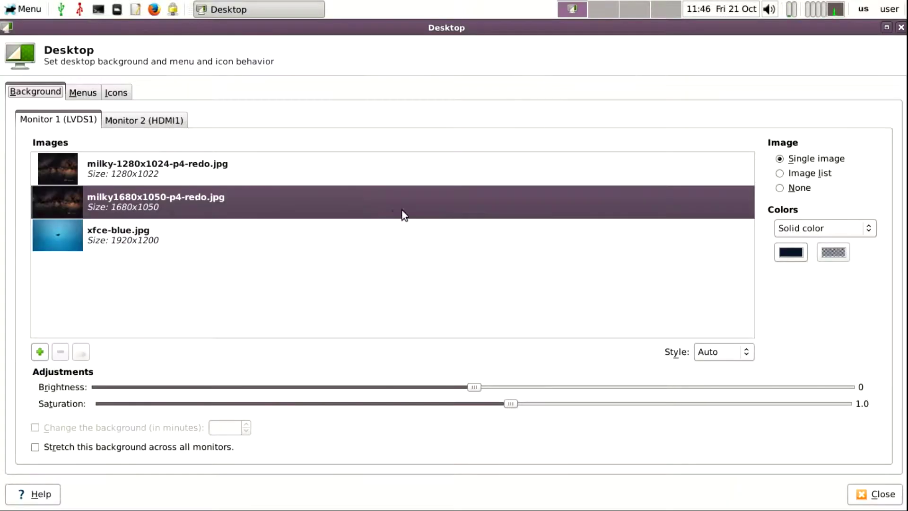
{"action": "left_click", "coordinate": [152, 194]}
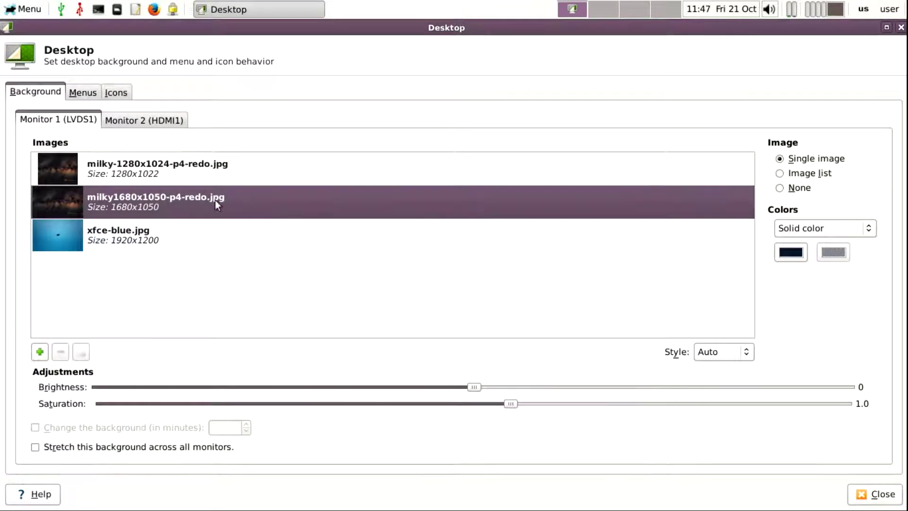
{"action": "left_click", "coordinate": [83, 93]}
{"action": "left_click", "coordinate": [116, 92]}
{"action": "left_click", "coordinate": [35, 91]}
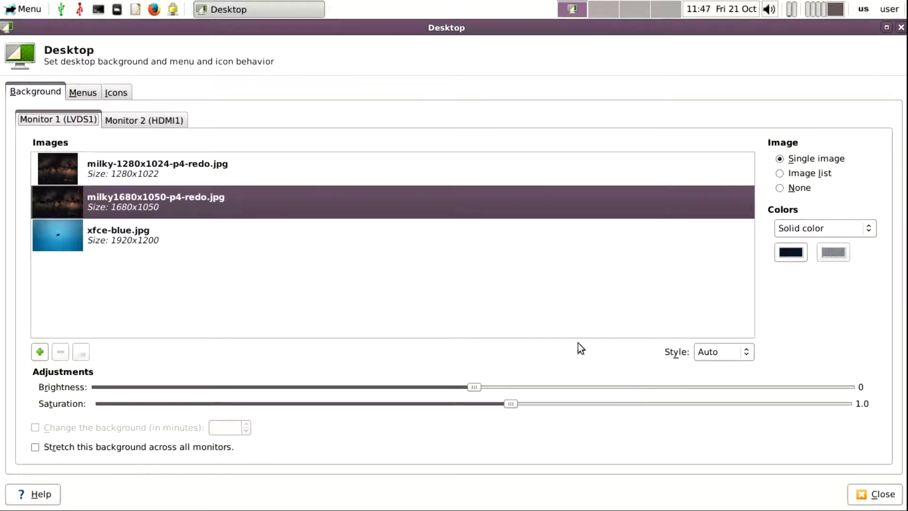
{"action": "left_click", "coordinate": [873, 501]}
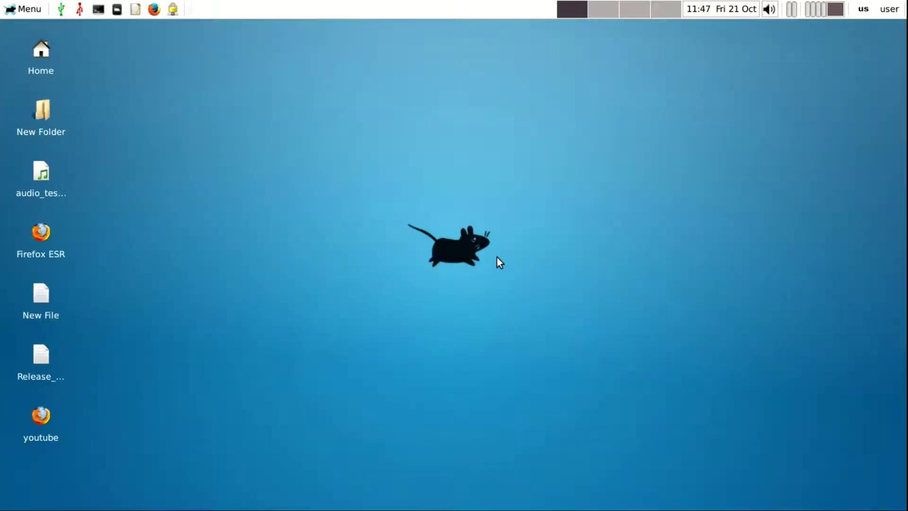
Step: View the access permissions in the Desktop folder's properties and close them
{"action": "right_click", "coordinate": [497, 257]}
{"action": "left_click", "coordinate": [550, 449]}
{"action": "left_click", "coordinate": [447, 127]}
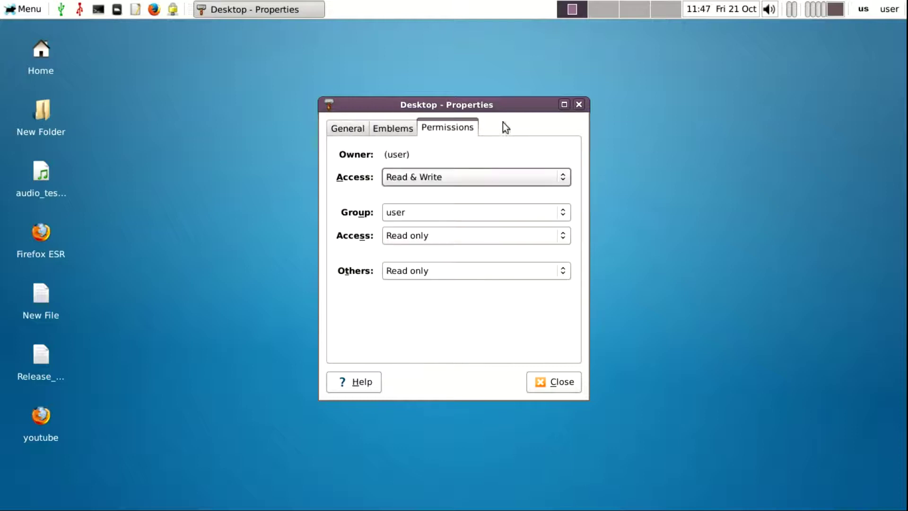
{"action": "left_click", "coordinate": [581, 105]}
Step: Browse the desktop's Applications categories, choose Log Out and cancel it
{"action": "right_click", "coordinate": [441, 164]}
{"action": "mouse_move", "coordinate": [518, 376]}
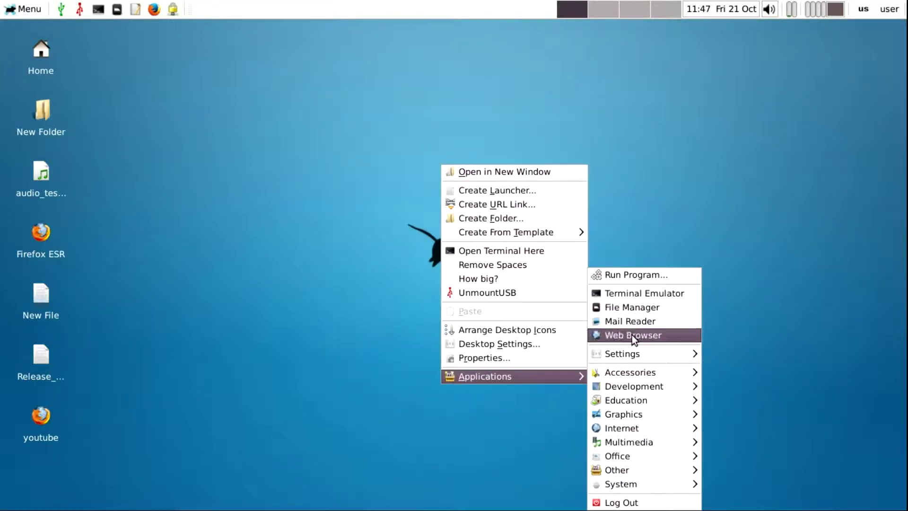
{"action": "mouse_move", "coordinate": [636, 350]}
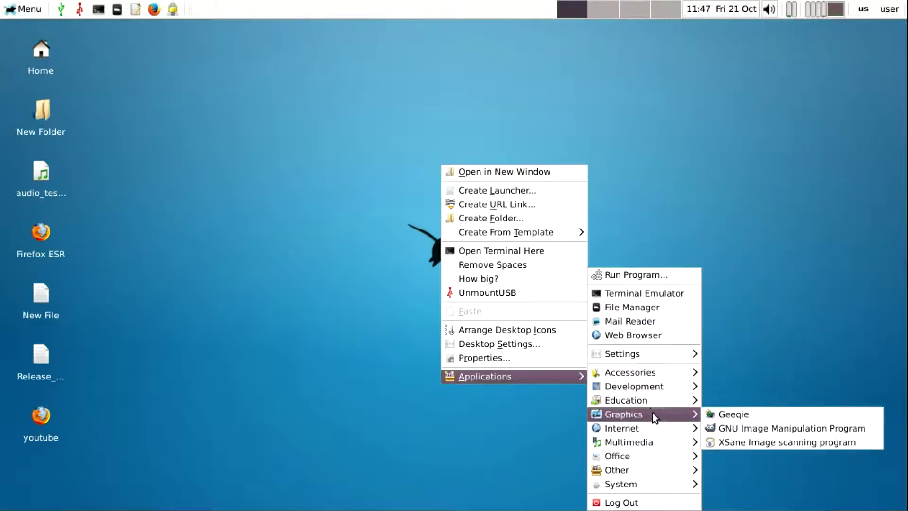
{"action": "mouse_move", "coordinate": [660, 443]}
{"action": "left_click", "coordinate": [671, 502]}
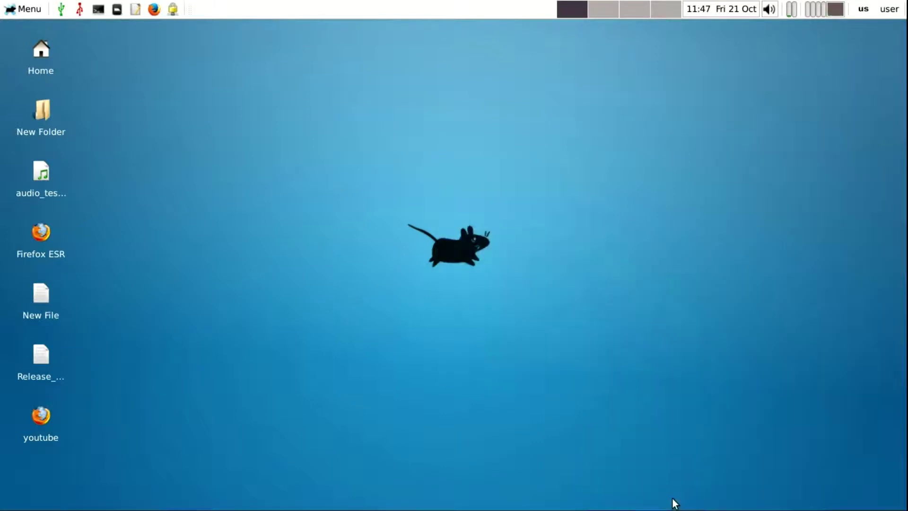
{"action": "left_click", "coordinate": [533, 334]}
Step: Try the panel's user and keyboard-layout items, and open and close the terminal process monitor top
{"action": "left_click", "coordinate": [889, 9]}
{"action": "left_click", "coordinate": [865, 10]}
{"action": "left_click", "coordinate": [863, 8]}
{"action": "left_click", "coordinate": [835, 15]}
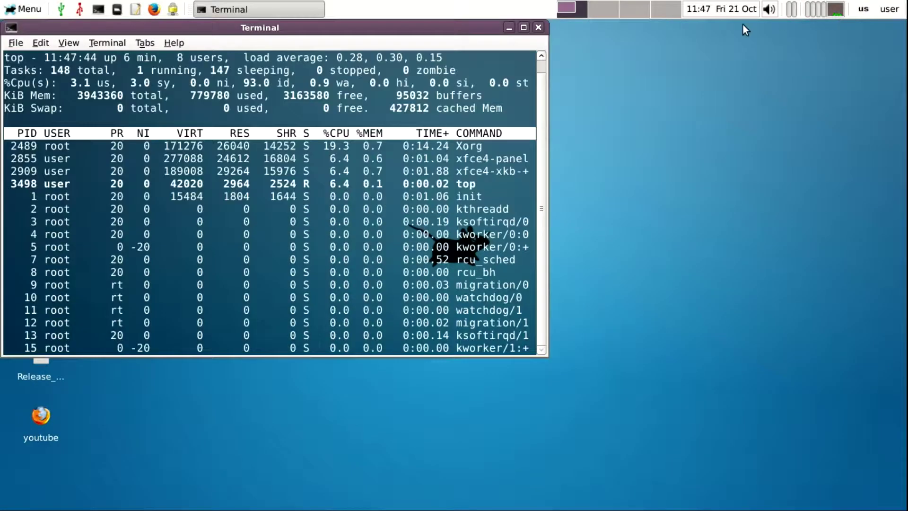
{"action": "left_click", "coordinate": [538, 27]}
Step: Try the panel's volume control by toggling it several times
{"action": "left_click", "coordinate": [768, 9]}
{"action": "left_click", "coordinate": [768, 9]}
{"action": "left_click", "coordinate": [766, 10]}
{"action": "left_click", "coordinate": [765, 14]}
{"action": "left_click", "coordinate": [767, 12]}
{"action": "left_click", "coordinate": [766, 11]}
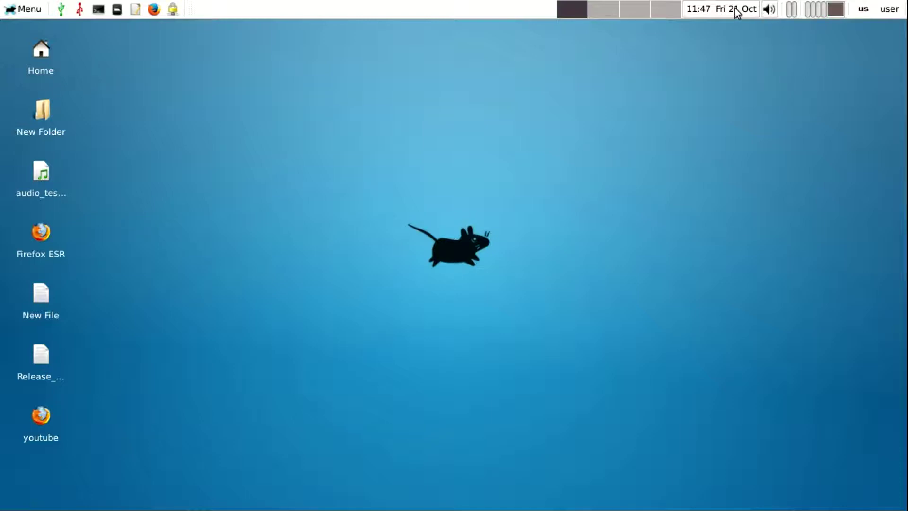
Step: Open the About information for the panel and close it
{"action": "left_click", "coordinate": [655, 11]}
{"action": "right_click", "coordinate": [495, 13]}
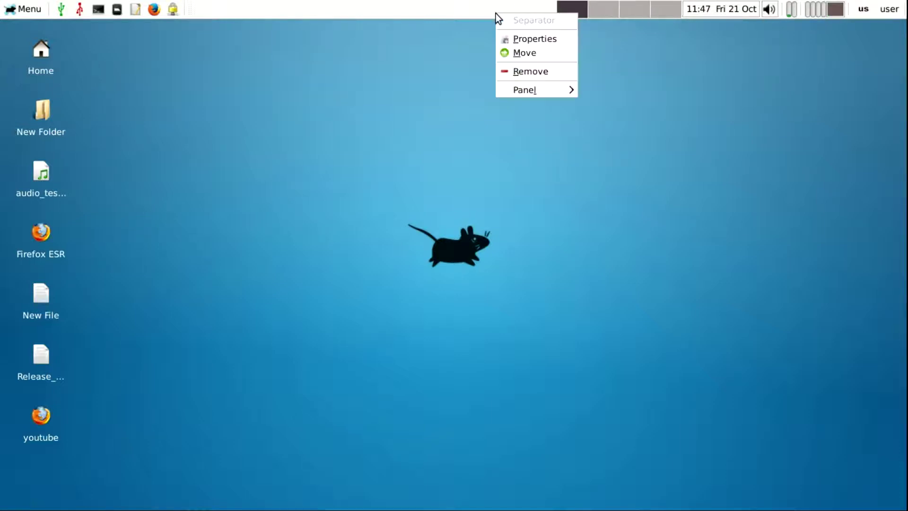
{"action": "mouse_move", "coordinate": [537, 84]}
{"action": "left_click", "coordinate": [624, 155]}
{"action": "left_click", "coordinate": [550, 174]}
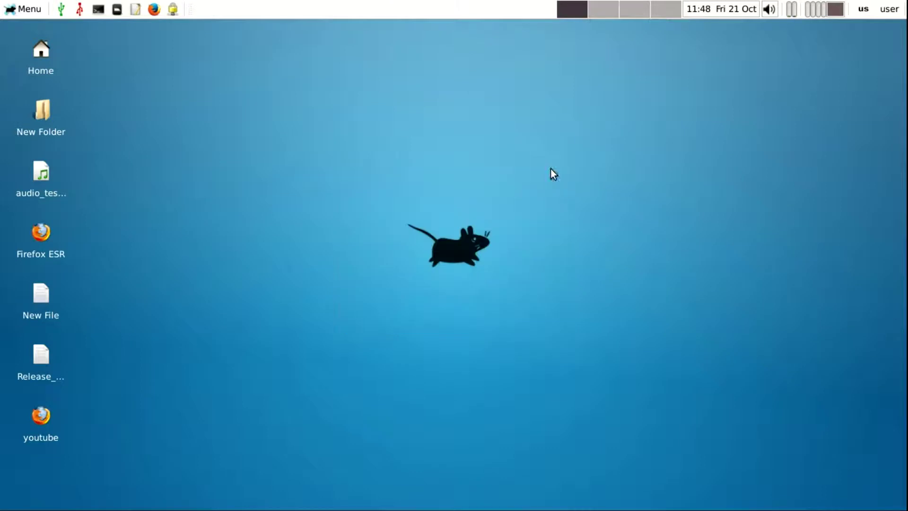
Step: Request the panel's help and dismiss the offer to read the online documentation
{"action": "right_click", "coordinate": [434, 16]}
{"action": "mouse_move", "coordinate": [461, 92]}
{"action": "left_click", "coordinate": [566, 143]}
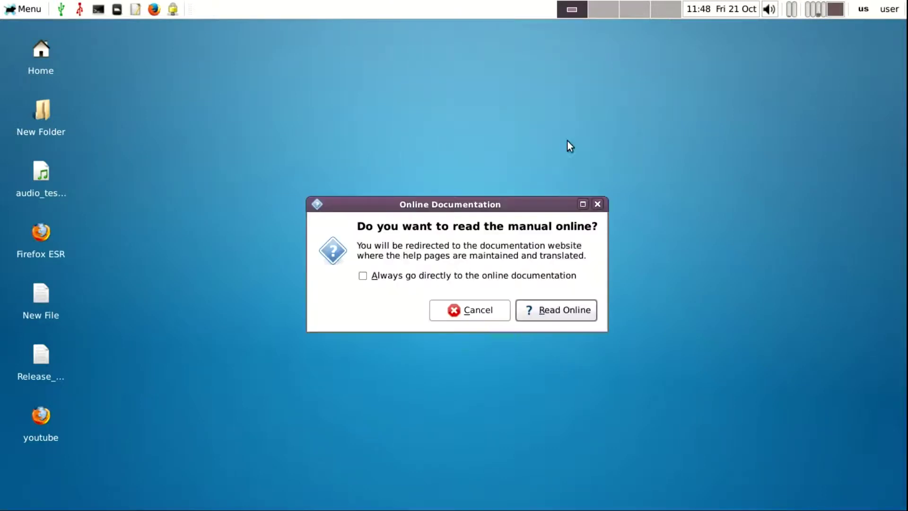
{"action": "left_click", "coordinate": [598, 205]}
Step: Look through the panel preferences and close them
{"action": "right_click", "coordinate": [469, 11]}
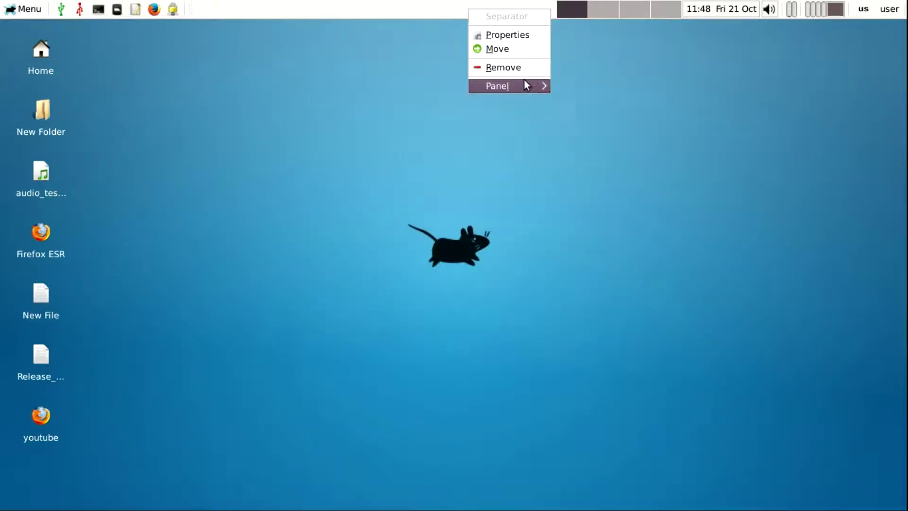
{"action": "mouse_move", "coordinate": [524, 85]}
{"action": "left_click", "coordinate": [578, 101]}
{"action": "left_click", "coordinate": [124, 124]}
{"action": "left_click", "coordinate": [233, 28]}
Step: Look through the list of plugins that can be added to the panel and close it
{"action": "right_click", "coordinate": [301, 9]}
{"action": "mouse_move", "coordinate": [357, 81]}
{"action": "left_click", "coordinate": [392, 83]}
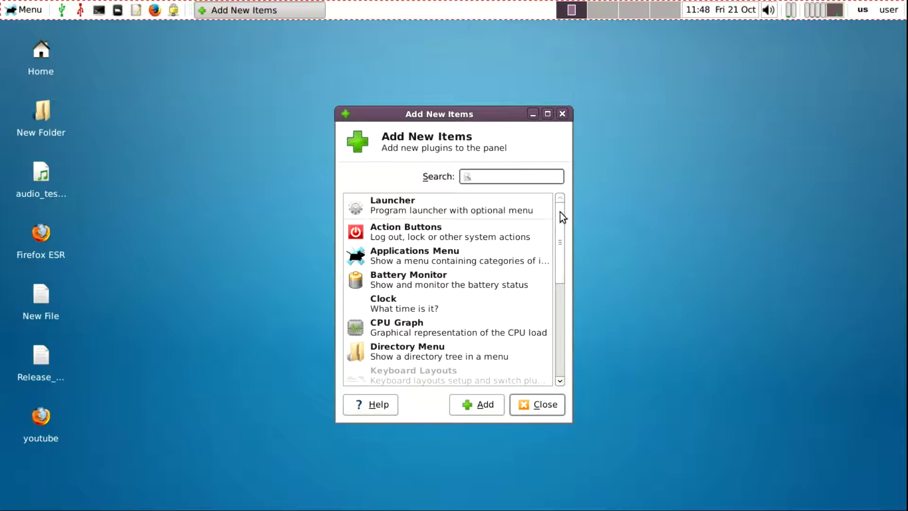
{"action": "scroll", "coordinate": [562, 217], "scroll_direction": "down", "scroll_amount": 8}
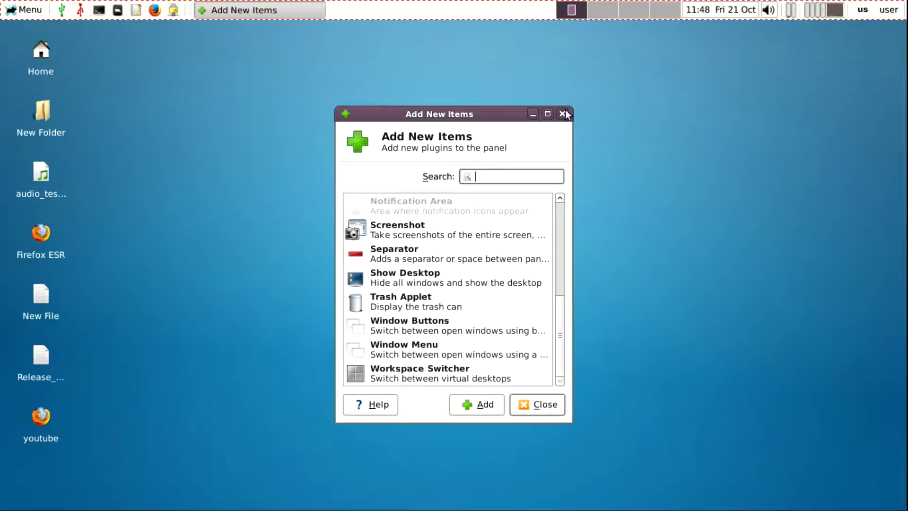
{"action": "left_click", "coordinate": [562, 114]}
Step: View the properties of the panel's separator and close them
{"action": "right_click", "coordinate": [466, 14]}
{"action": "left_click", "coordinate": [490, 36]}
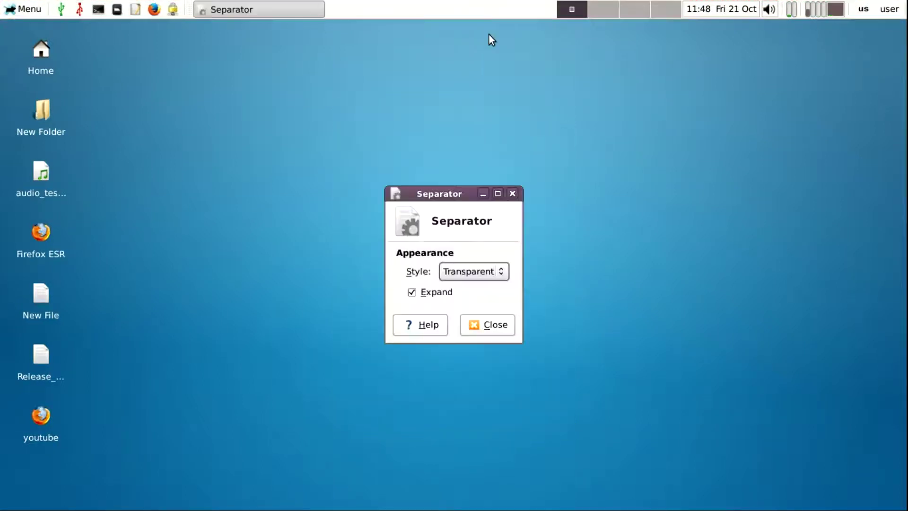
{"action": "left_click", "coordinate": [513, 193]}
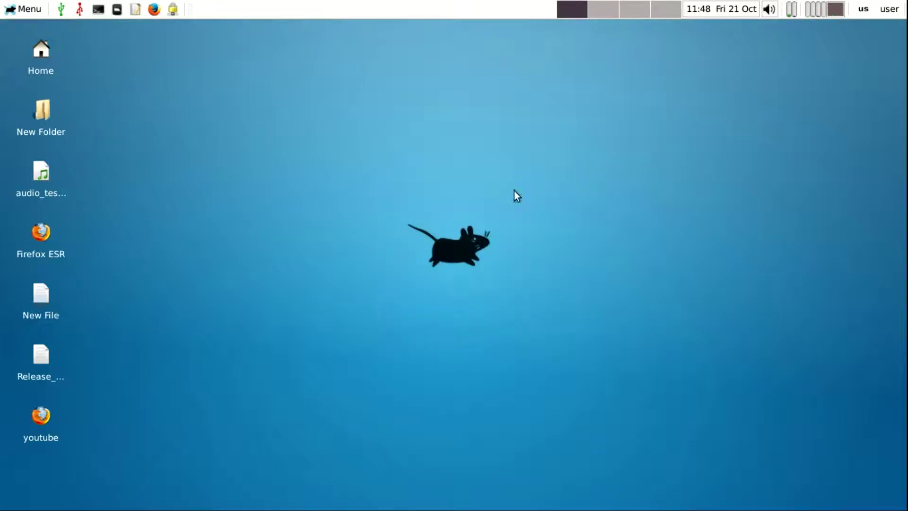
Step: Launch FireMenu and Firefox from the panel and close each one
{"action": "left_click", "coordinate": [173, 10]}
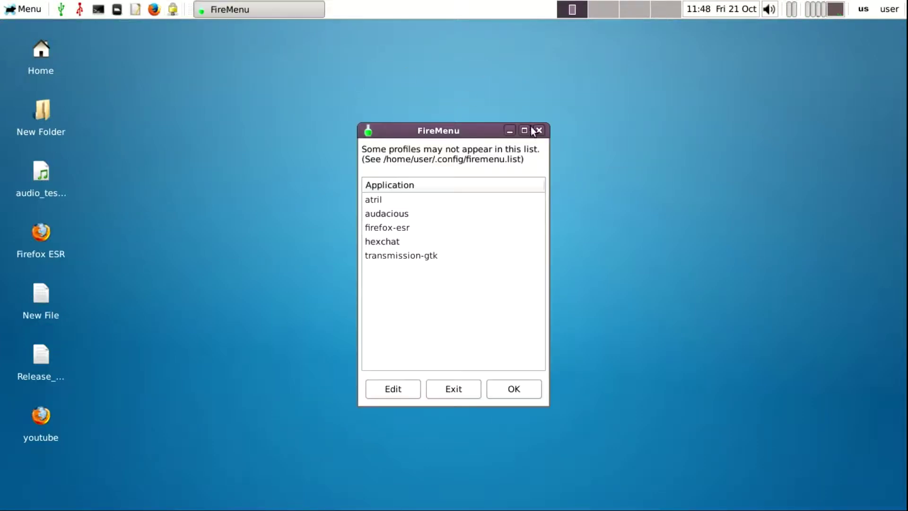
{"action": "left_click", "coordinate": [538, 131]}
{"action": "left_click", "coordinate": [160, 10]}
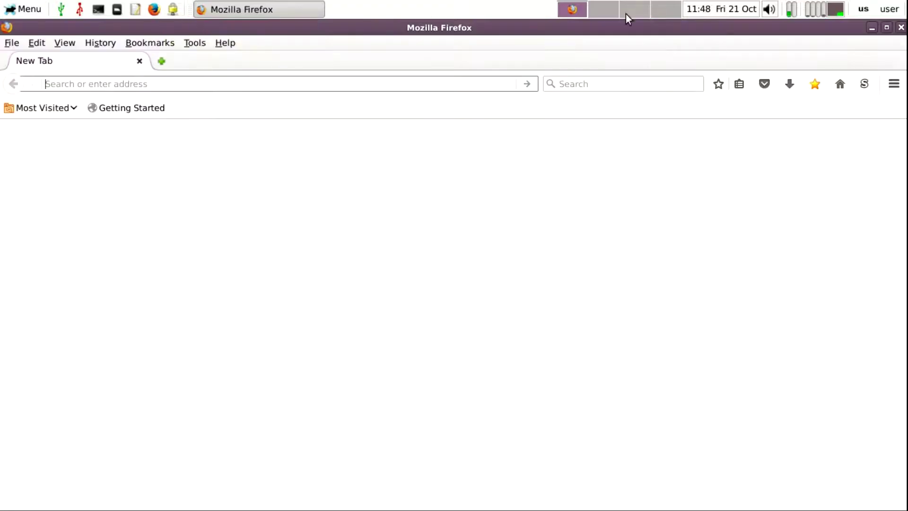
{"action": "key", "text": "alt+F4"}
Step: Open and close the Geany text editor and a terminal window
{"action": "left_click", "coordinate": [137, 10]}
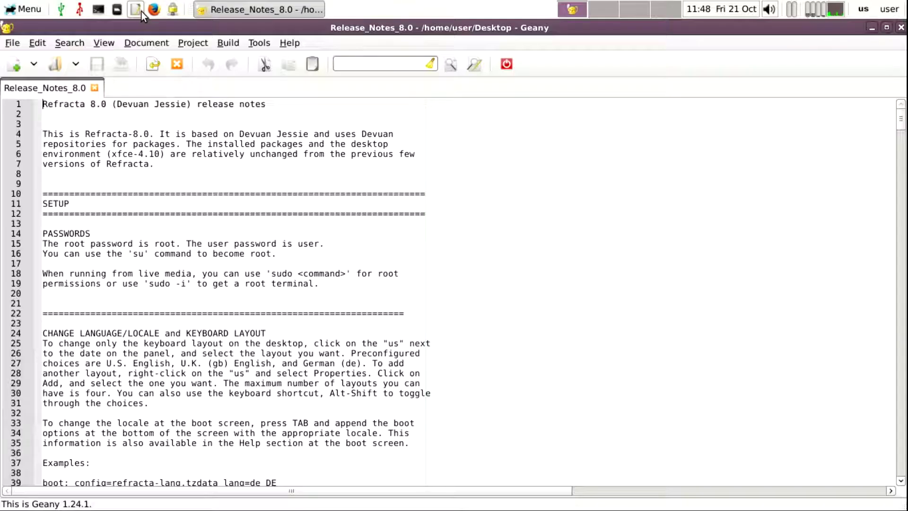
{"action": "left_click", "coordinate": [899, 25]}
{"action": "key", "text": "ctrl+alt+t"}
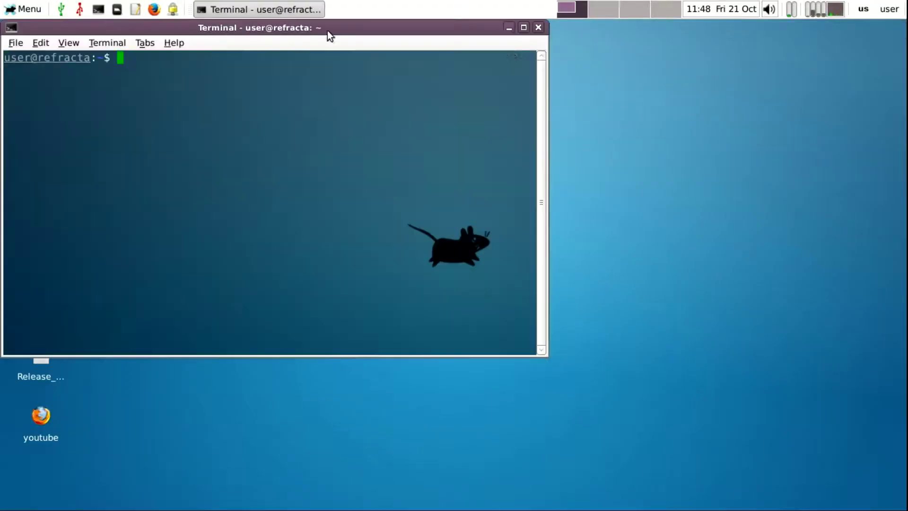
{"action": "left_click", "coordinate": [539, 27]}
Step: Launch Firefox through Run Program with the command firefox-esr
{"action": "left_click", "coordinate": [33, 13]}
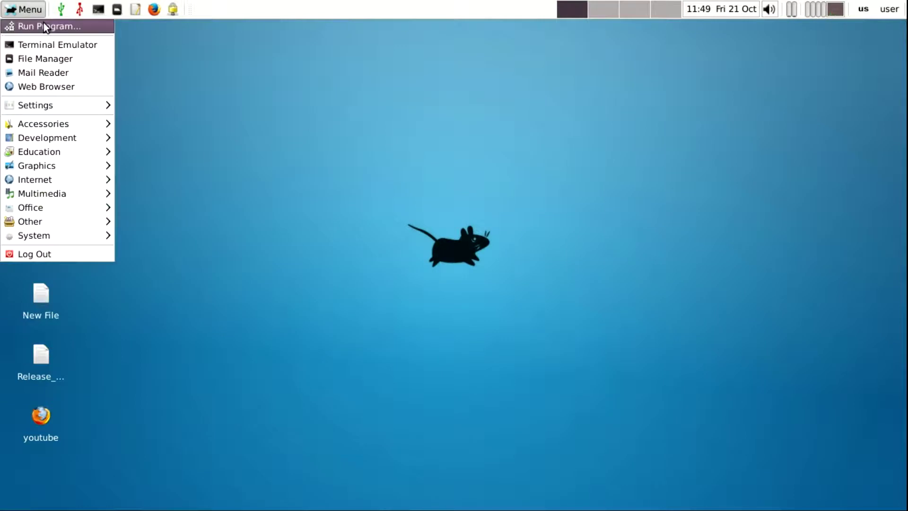
{"action": "left_click", "coordinate": [44, 23]}
{"action": "type", "text": "firefox-esr"}
{"action": "left_click", "coordinate": [529, 282]}
{"action": "left_click", "coordinate": [526, 288]}
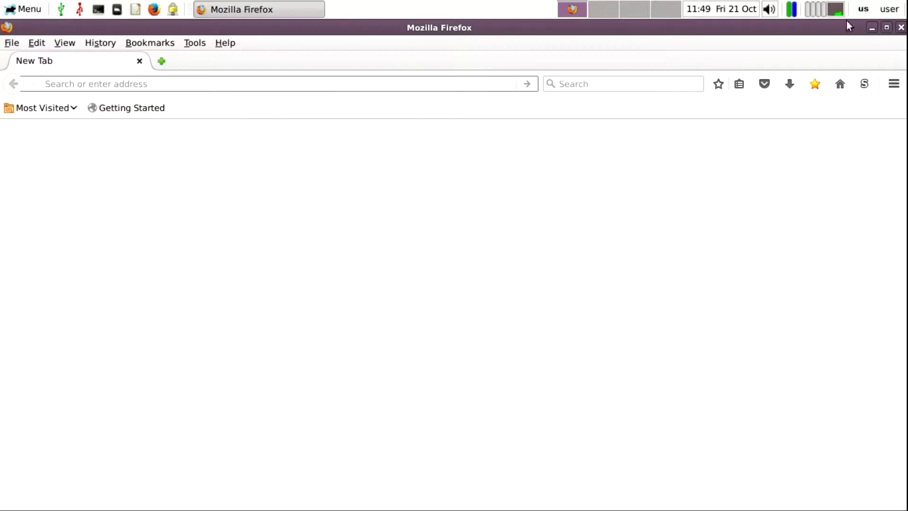
Step: Move the Firefox window to the fourth workspace, minimize it and close it from the window list
{"action": "left_click_drag", "start_coordinate": [819, 27], "coordinate": [156, 1]}
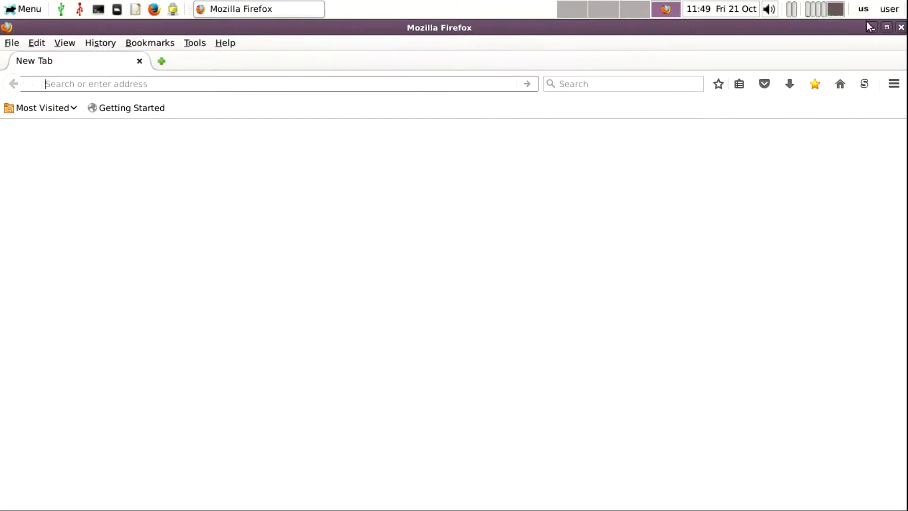
{"action": "left_click", "coordinate": [867, 26]}
{"action": "right_click", "coordinate": [242, 8]}
{"action": "left_click", "coordinate": [284, 159]}
Step: Launch the Mail Reader with an application picked in the chooser and close its terminal window
{"action": "left_click", "coordinate": [30, 10]}
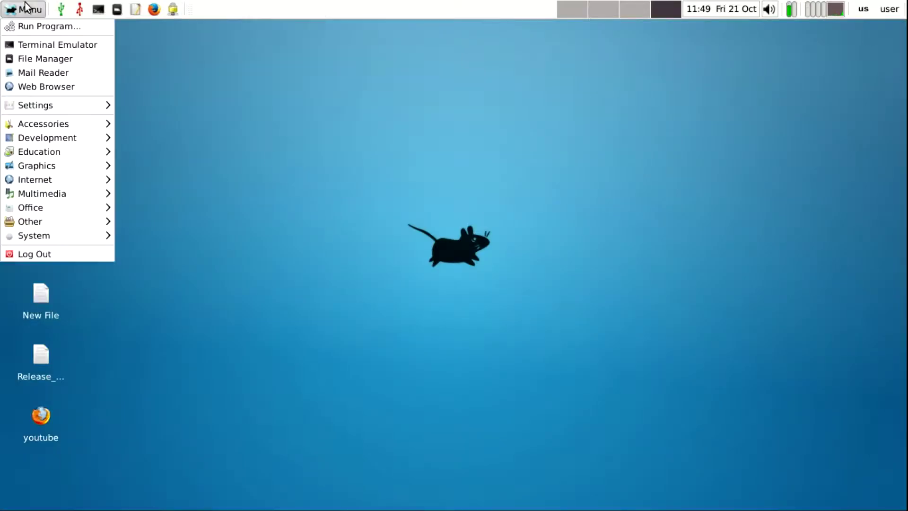
{"action": "left_click", "coordinate": [60, 72]}
{"action": "left_click", "coordinate": [513, 257]}
{"action": "left_click", "coordinate": [518, 253]}
{"action": "left_click", "coordinate": [544, 287]}
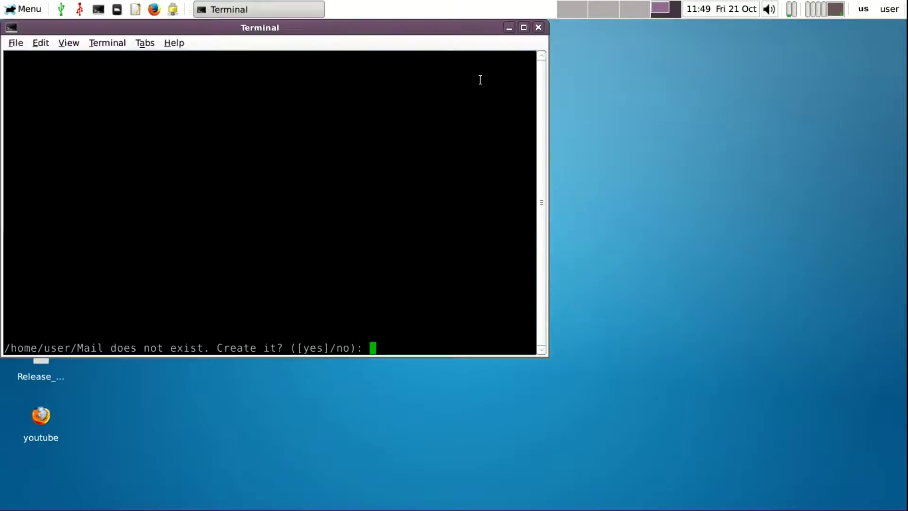
{"action": "left_click", "coordinate": [536, 27]}
Step: Open the Settings manager and maximize its window
{"action": "left_click", "coordinate": [19, 10]}
{"action": "left_click", "coordinate": [124, 96]}
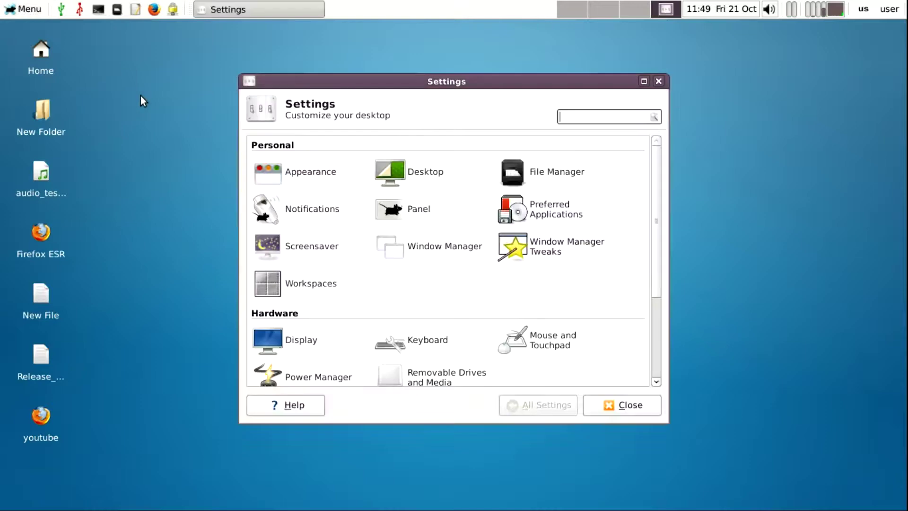
{"action": "left_click", "coordinate": [644, 82]}
Step: Look through the Appearance settings and return to the settings overview
{"action": "left_click", "coordinate": [42, 125]}
{"action": "left_click", "coordinate": [81, 92]}
{"action": "left_click", "coordinate": [114, 90]}
{"action": "left_click", "coordinate": [780, 494]}
Step: Review the Desktop settings for menus and background images, and return to the overview
{"action": "left_click", "coordinate": [179, 119]}
{"action": "left_click", "coordinate": [84, 92]}
{"action": "left_click", "coordinate": [57, 91]}
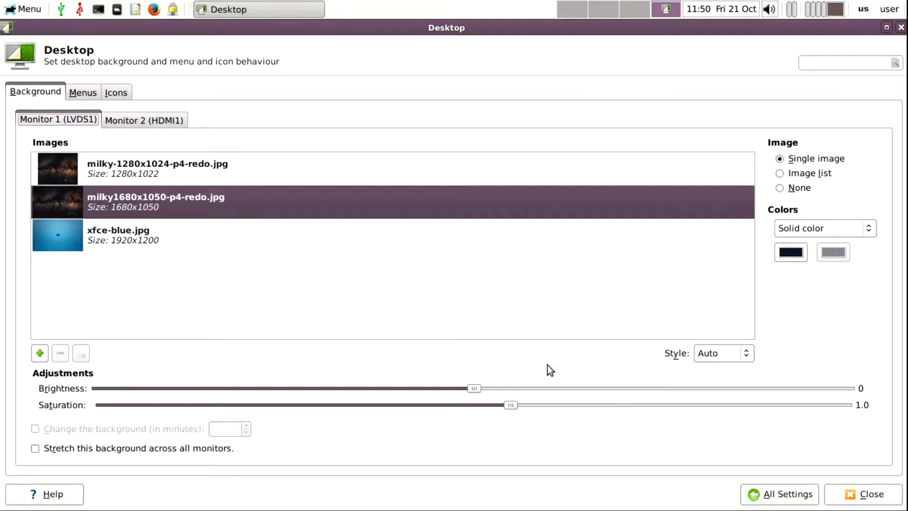
{"action": "key", "text": "alt+a"}
Step: Review the side pane, behavior and advanced options in the File Manager preferences and close them
{"action": "left_click", "coordinate": [304, 122]}
{"action": "left_click", "coordinate": [391, 155]}
{"action": "left_click", "coordinate": [438, 156]}
{"action": "left_click", "coordinate": [486, 156]}
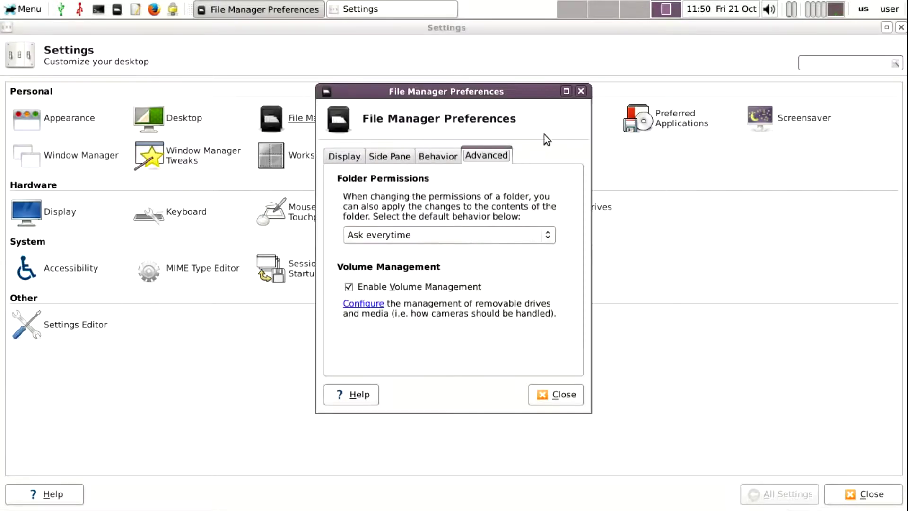
{"action": "key", "text": "alt+c"}
Step: Review the Notifications settings and the Preferred Applications utilities, and return to the overview
{"action": "left_click", "coordinate": [431, 121]}
{"action": "key", "text": "alt+a"}
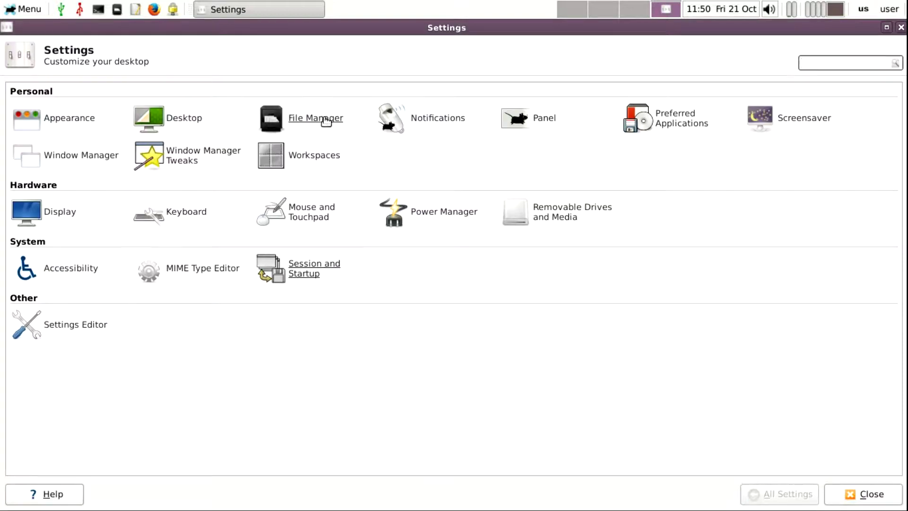
{"action": "left_click", "coordinate": [672, 123]}
{"action": "left_click", "coordinate": [74, 92]}
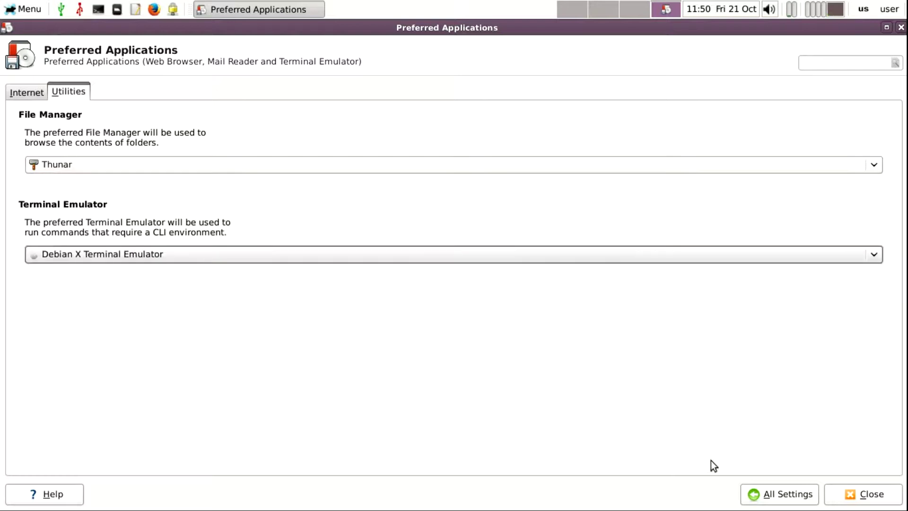
{"action": "key", "text": "alt+a"}
Step: Examine the Screensaver display modes and advanced options and close the preferences
{"action": "left_click", "coordinate": [776, 124]}
{"action": "left_click", "coordinate": [546, 299]}
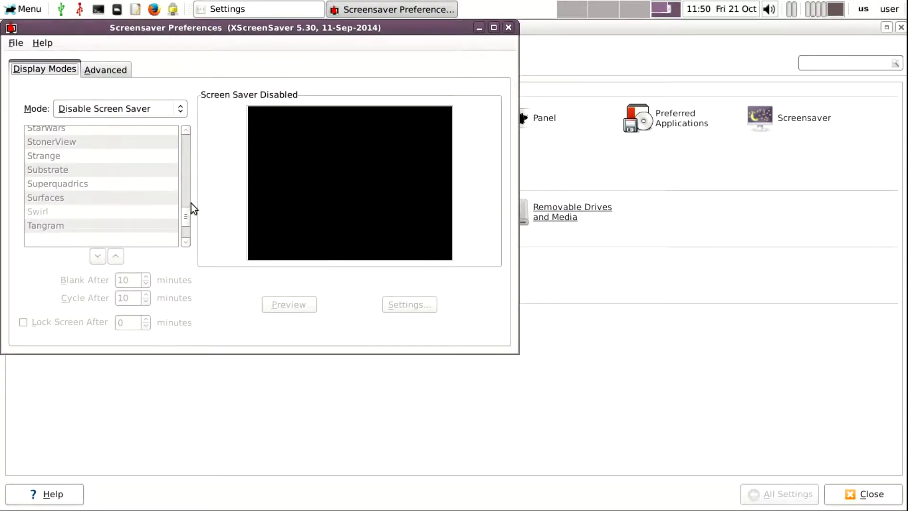
{"action": "left_click", "coordinate": [114, 72]}
{"action": "left_click", "coordinate": [508, 27]}
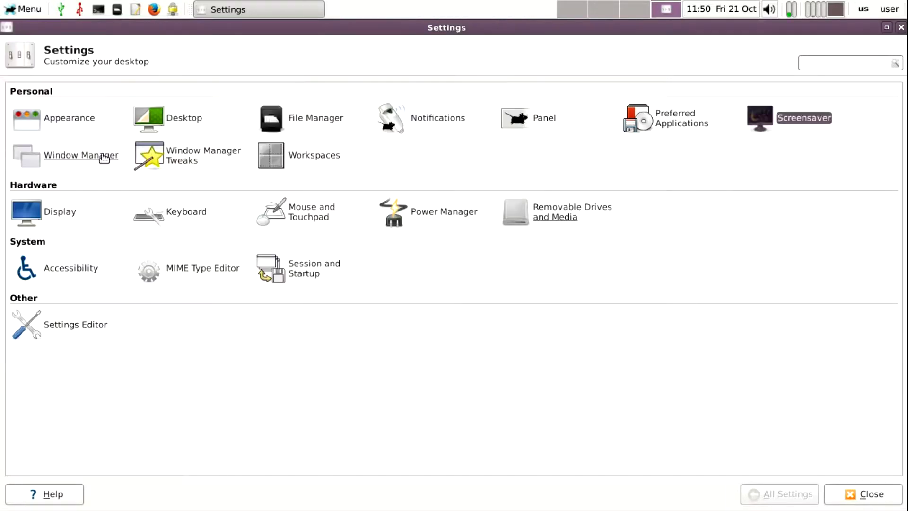
Step: Look through the Window Manager settings pages and return to the overview
{"action": "left_click", "coordinate": [104, 158]}
{"action": "left_click", "coordinate": [111, 89]}
{"action": "left_click", "coordinate": [141, 91]}
{"action": "left_click", "coordinate": [743, 492]}
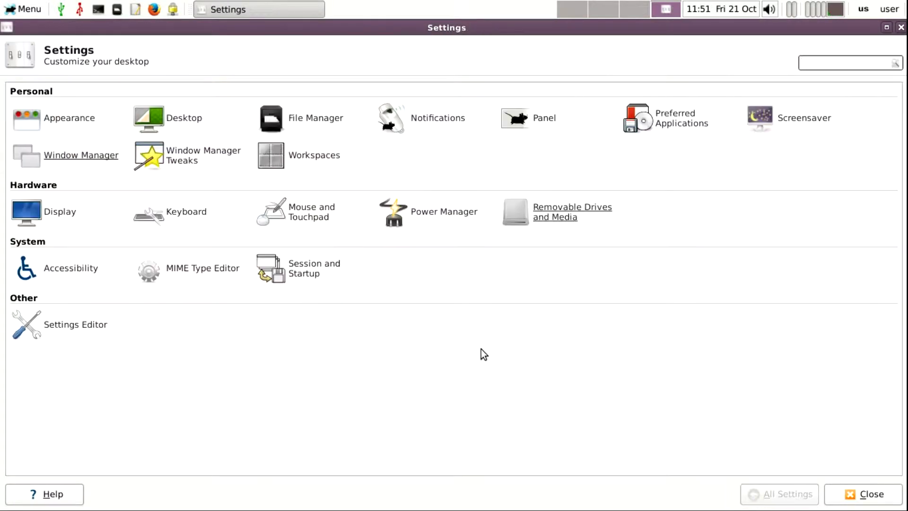
Step: Review the accessibility, workspaces and compositor options in Window Manager Tweaks, and return to the overview
{"action": "left_click", "coordinate": [180, 155]}
{"action": "left_click", "coordinate": [109, 92]}
{"action": "left_click", "coordinate": [170, 93]}
{"action": "left_click", "coordinate": [283, 93]}
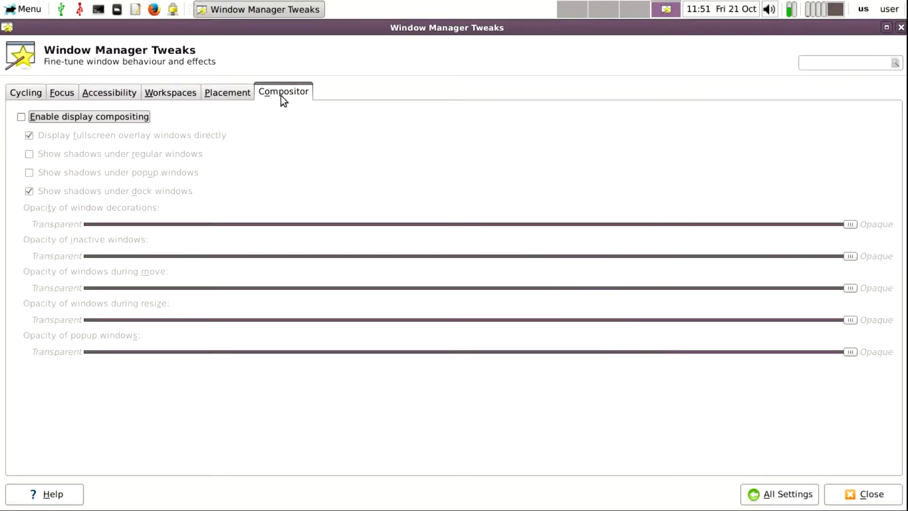
{"action": "left_click", "coordinate": [769, 495]}
Step: Reduce the number of workspaces to 2 and view the workspace margins
{"action": "left_click", "coordinate": [299, 154]}
{"action": "left_click", "coordinate": [166, 132]}
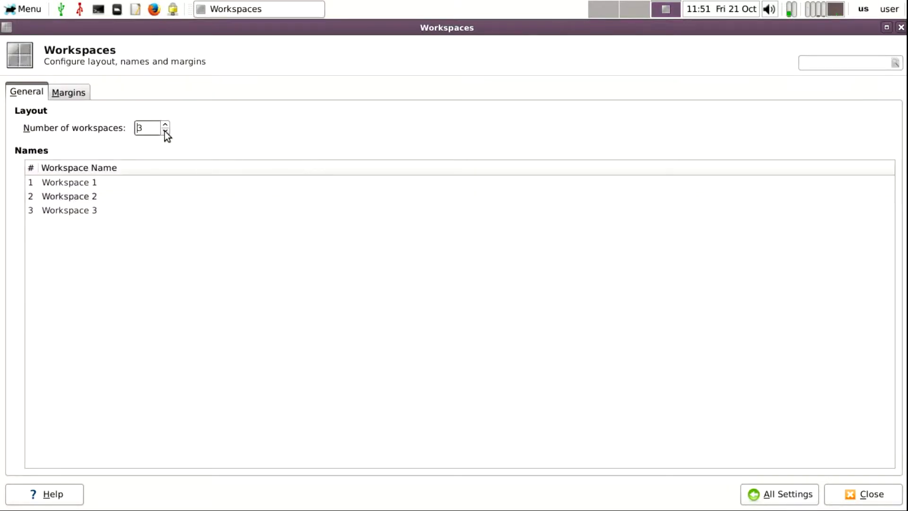
{"action": "left_click", "coordinate": [165, 131]}
{"action": "left_click", "coordinate": [68, 92]}
{"action": "left_click", "coordinate": [554, 302]}
{"action": "left_click", "coordinate": [553, 302]}
{"action": "key", "text": "alt+a"}
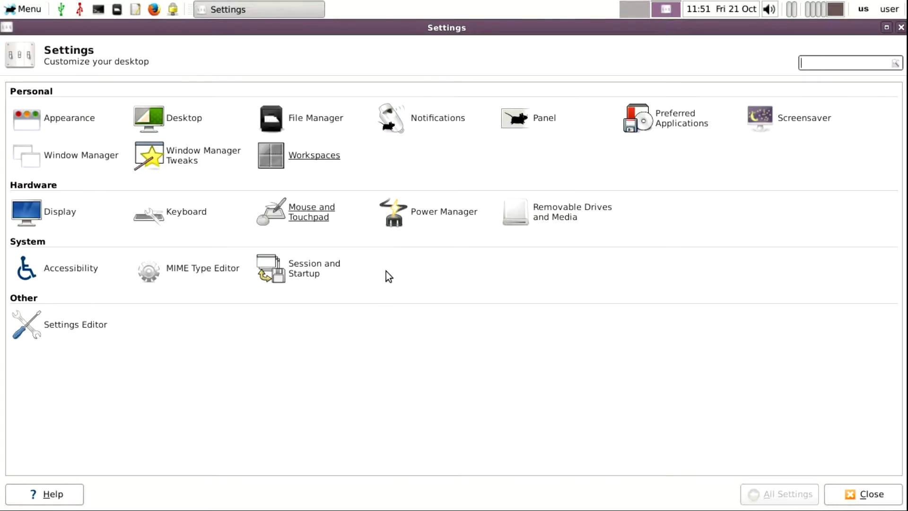
Step: Review the laptop's available resolutions in the Display settings and the pages of the Keyboard settings
{"action": "left_click", "coordinate": [65, 216]}
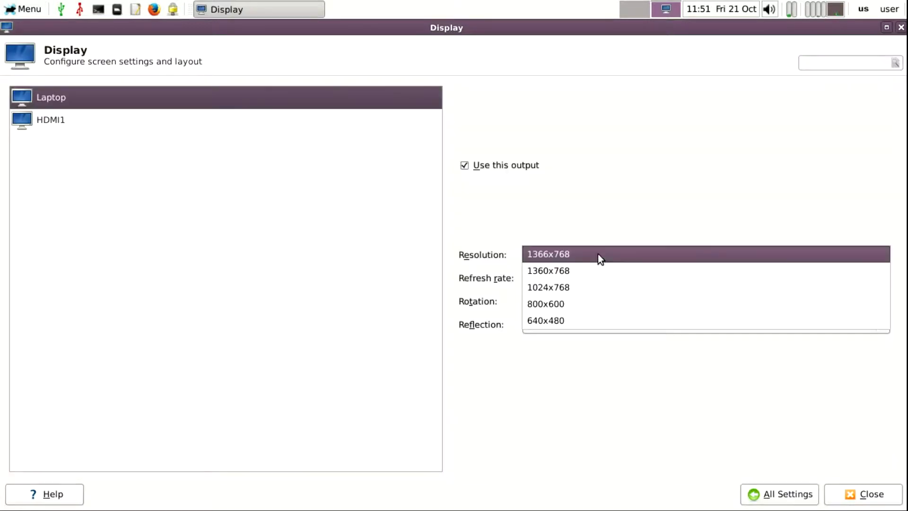
{"action": "left_click", "coordinate": [783, 493]}
{"action": "left_click", "coordinate": [166, 211]}
{"action": "left_click", "coordinate": [86, 92]}
{"action": "left_click", "coordinate": [170, 93]}
{"action": "key", "text": "alt+a"}
Step: Look through the Mouse and Touchpad settings and return to the overview
{"action": "left_click", "coordinate": [314, 215]}
{"action": "left_click", "coordinate": [84, 94]}
{"action": "left_click", "coordinate": [114, 92]}
{"action": "left_click", "coordinate": [778, 493]}
Step: Look through the Power Manager settings and return to the overview
{"action": "left_click", "coordinate": [416, 210]}
{"action": "left_click", "coordinate": [63, 88]}
{"action": "left_click", "coordinate": [146, 88]}
{"action": "left_click", "coordinate": [90, 152]}
{"action": "left_click", "coordinate": [781, 493]}
Step: Look through the pages of the Removable Drives and Media settings and close them
{"action": "left_click", "coordinate": [545, 216]}
{"action": "left_click", "coordinate": [391, 150]}
{"action": "left_click", "coordinate": [429, 150]}
{"action": "left_click", "coordinate": [465, 150]}
{"action": "left_click", "coordinate": [520, 150]}
{"action": "left_click", "coordinate": [635, 85]}
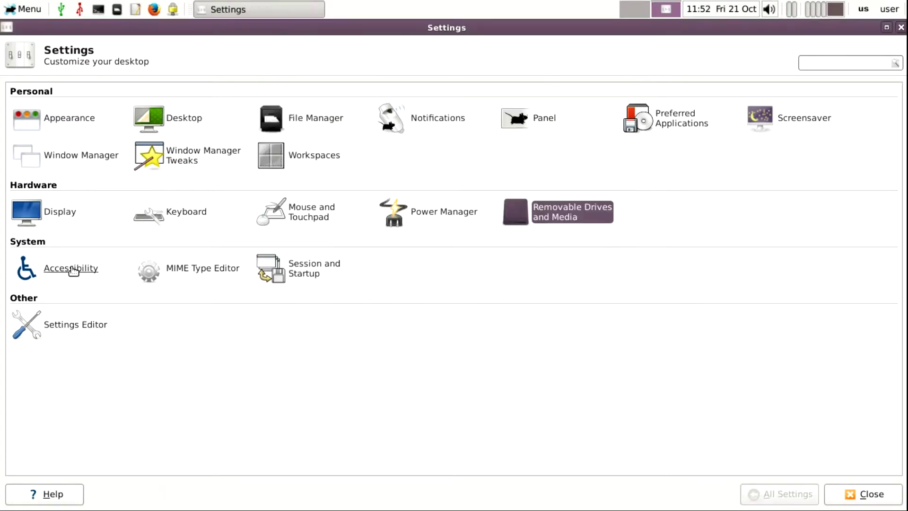
Step: Look through the Accessibility settings and return to the overview
{"action": "left_click", "coordinate": [72, 266]}
{"action": "left_click", "coordinate": [178, 91]}
{"action": "left_click", "coordinate": [757, 494]}
Step: Browse the MIME Type Editor, open the application chooser for video/x-msvideo, cancel it and close the editor
{"action": "left_click", "coordinate": [194, 269]}
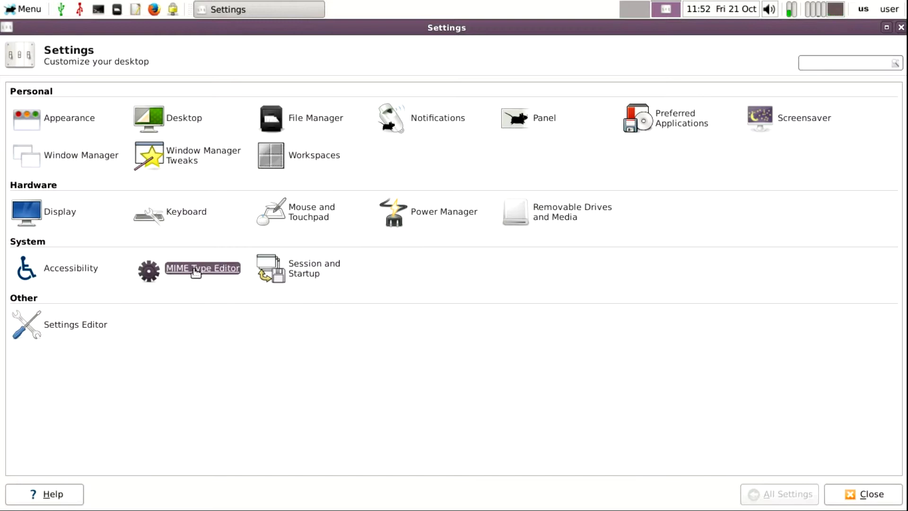
{"action": "double_click", "coordinate": [343, 30]}
{"action": "left_click_drag", "start_coordinate": [891, 120], "coordinate": [894, 472]}
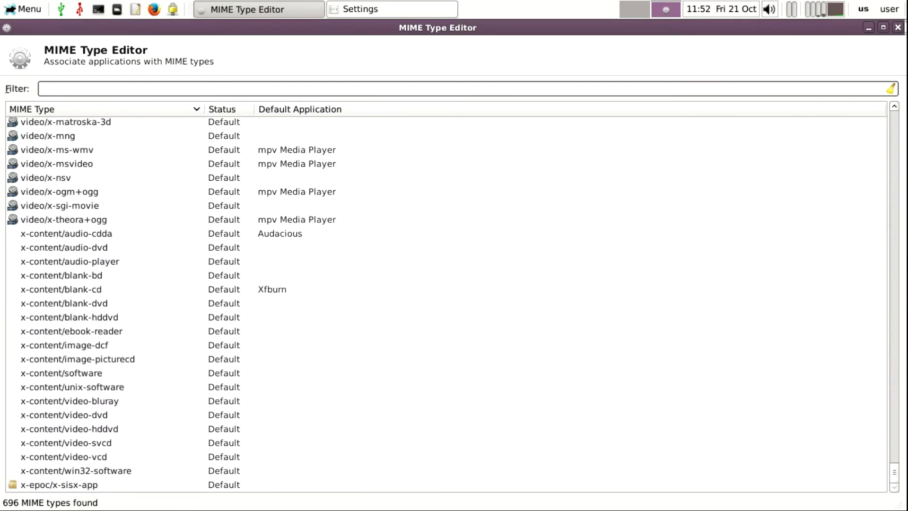
{"action": "double_click", "coordinate": [69, 166]}
{"action": "key", "text": "Escape"}
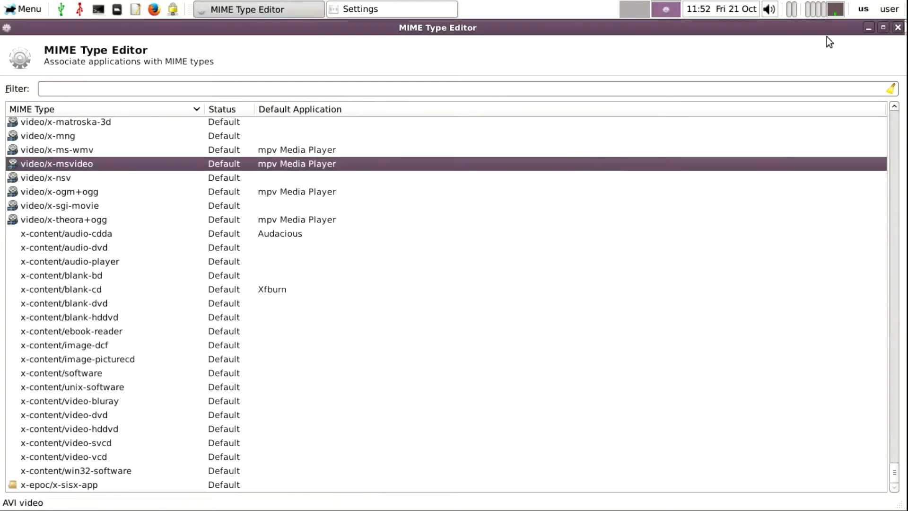
{"action": "left_click", "coordinate": [897, 27]}
Step: Look through the pages of the Session and Startup settings and return to the overview
{"action": "left_click", "coordinate": [314, 275]}
{"action": "left_click", "coordinate": [66, 91]}
{"action": "left_click", "coordinate": [47, 160]}
{"action": "left_click", "coordinate": [134, 92]}
{"action": "left_click", "coordinate": [249, 92]}
{"action": "left_click", "coordinate": [770, 494]}
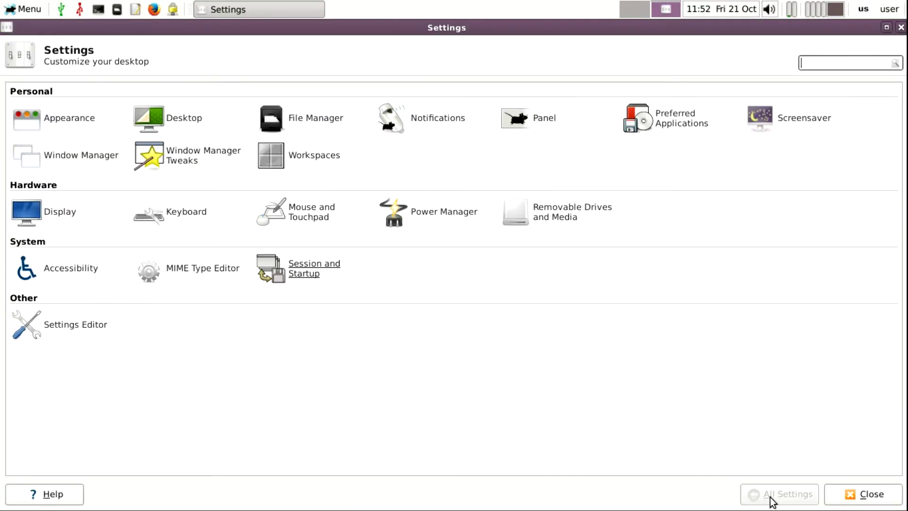
Step: Look through the Settings Editor channels from keyboard-layout to xsettings and close the settings windows
{"action": "left_click", "coordinate": [93, 342]}
{"action": "left_click", "coordinate": [40, 118]}
{"action": "left_click", "coordinate": [42, 133]}
{"action": "left_click", "coordinate": [41, 146]}
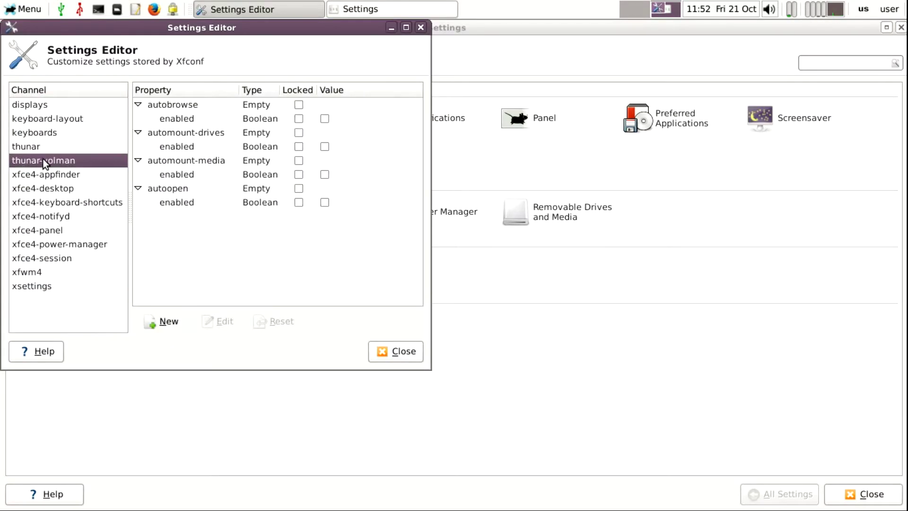
{"action": "left_click", "coordinate": [45, 161]}
{"action": "left_click", "coordinate": [50, 174]}
{"action": "left_click", "coordinate": [55, 188]}
{"action": "left_click", "coordinate": [57, 202]}
{"action": "left_click", "coordinate": [58, 216]}
{"action": "left_click", "coordinate": [59, 230]}
{"action": "left_click", "coordinate": [60, 244]}
{"action": "left_click", "coordinate": [62, 257]}
{"action": "left_click", "coordinate": [62, 272]}
{"action": "left_click", "coordinate": [64, 286]}
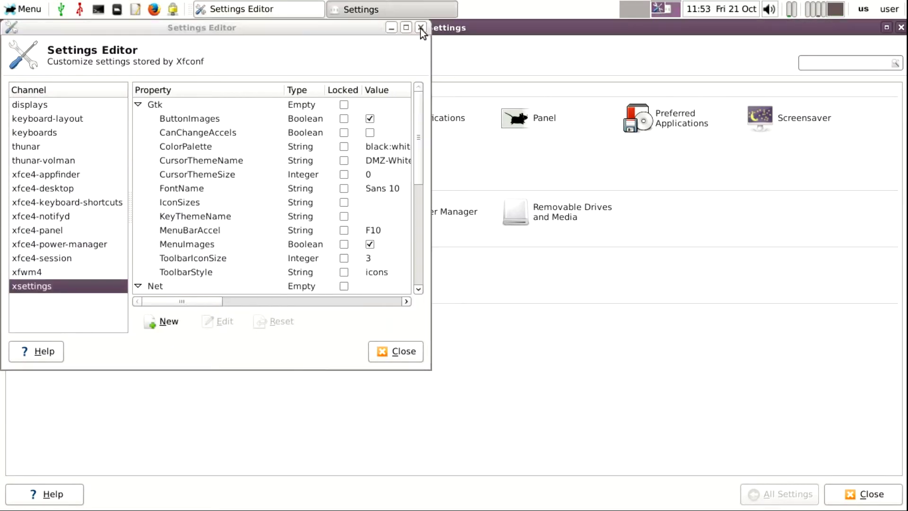
{"action": "left_click", "coordinate": [421, 27]}
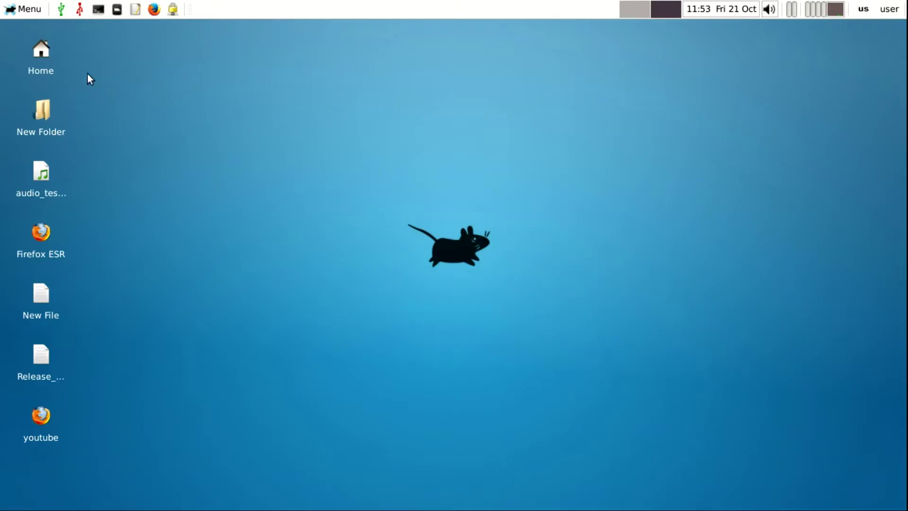
Step: Browse the application categories from Accessories through System in the main menu
{"action": "left_click", "coordinate": [27, 10]}
{"action": "mouse_move", "coordinate": [69, 125]}
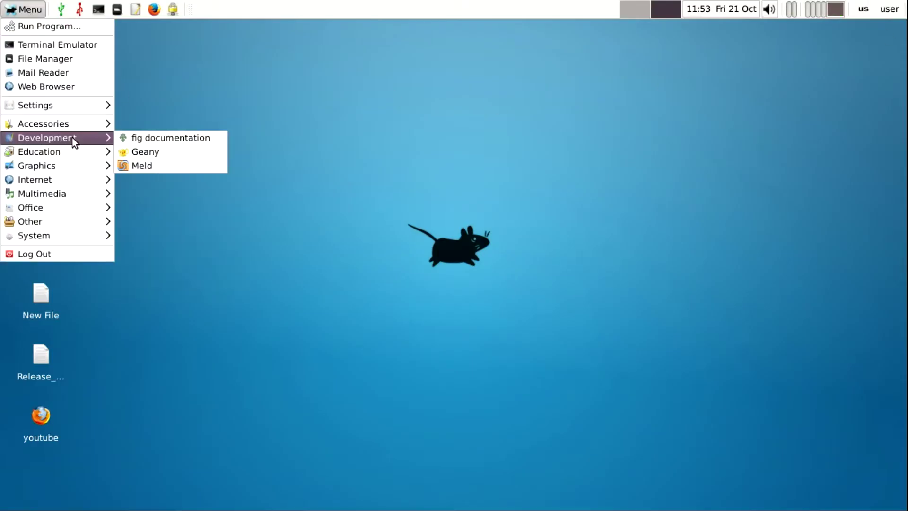
{"action": "mouse_move", "coordinate": [77, 177]}
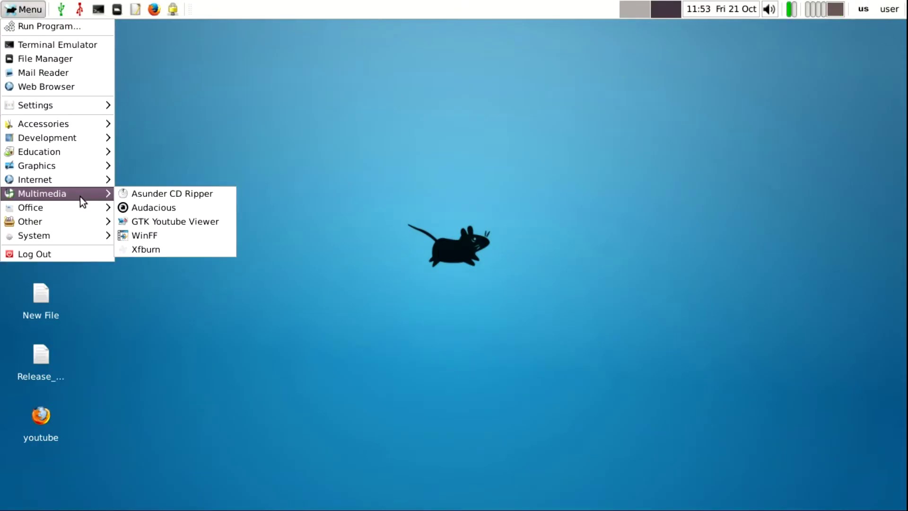
{"action": "mouse_move", "coordinate": [86, 237]}
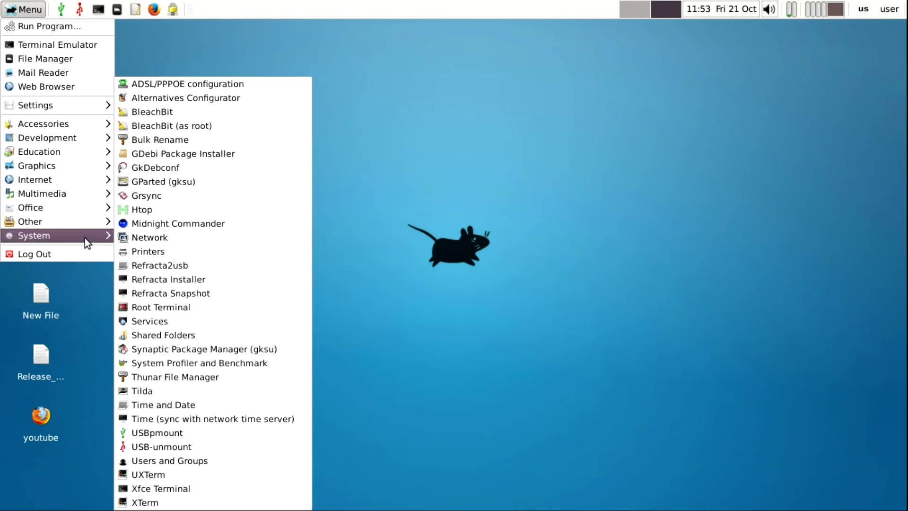